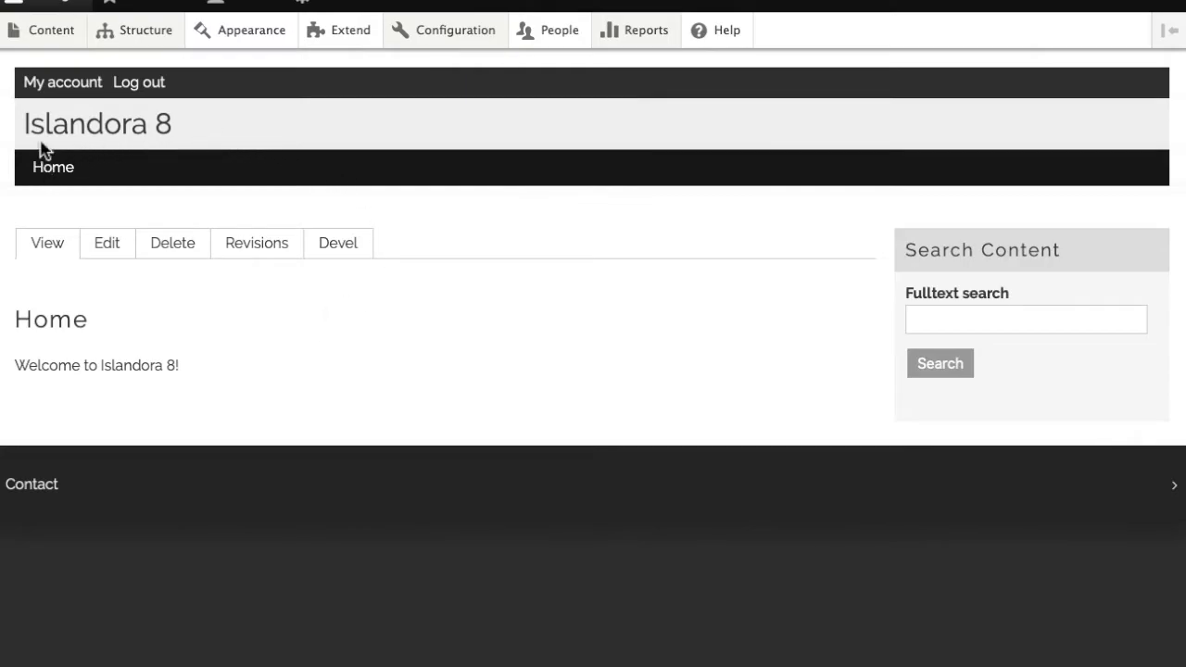
Open the empty Repository Item creation form from Add content
click(53, 37)
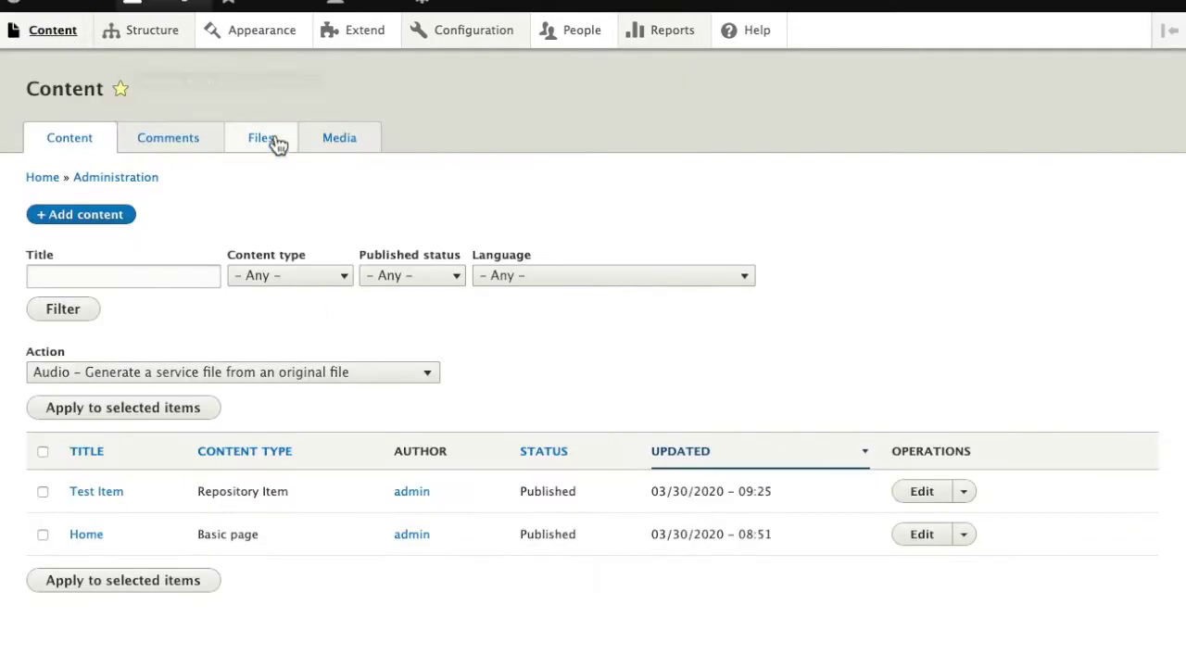
click(76, 219)
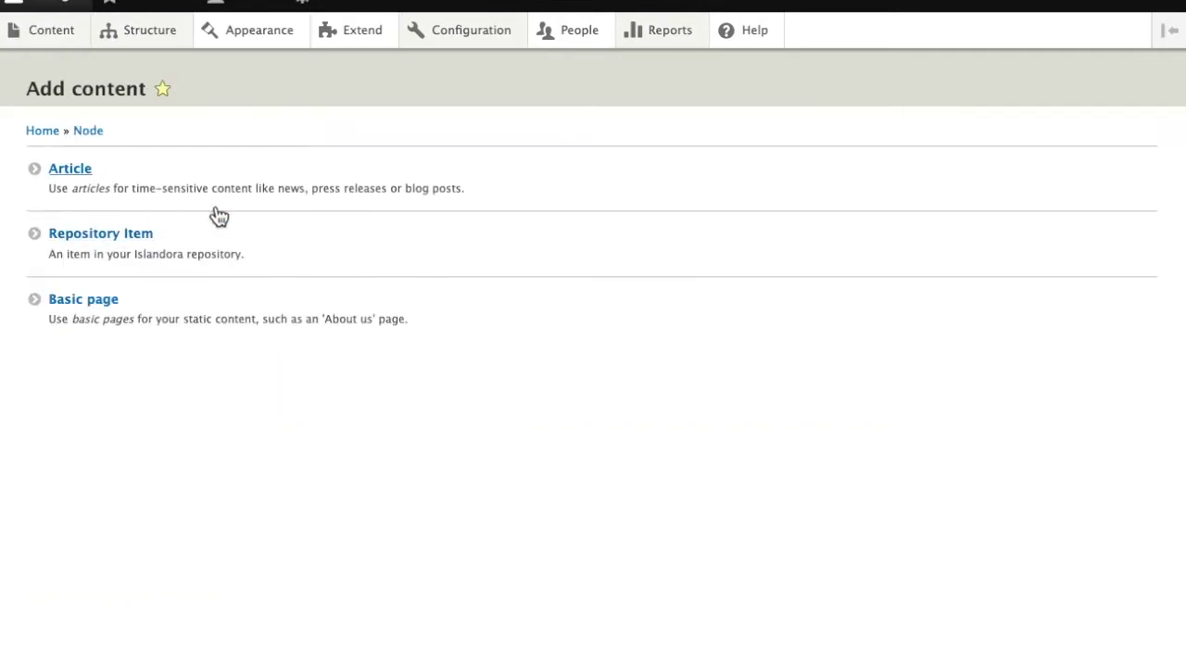
click(102, 237)
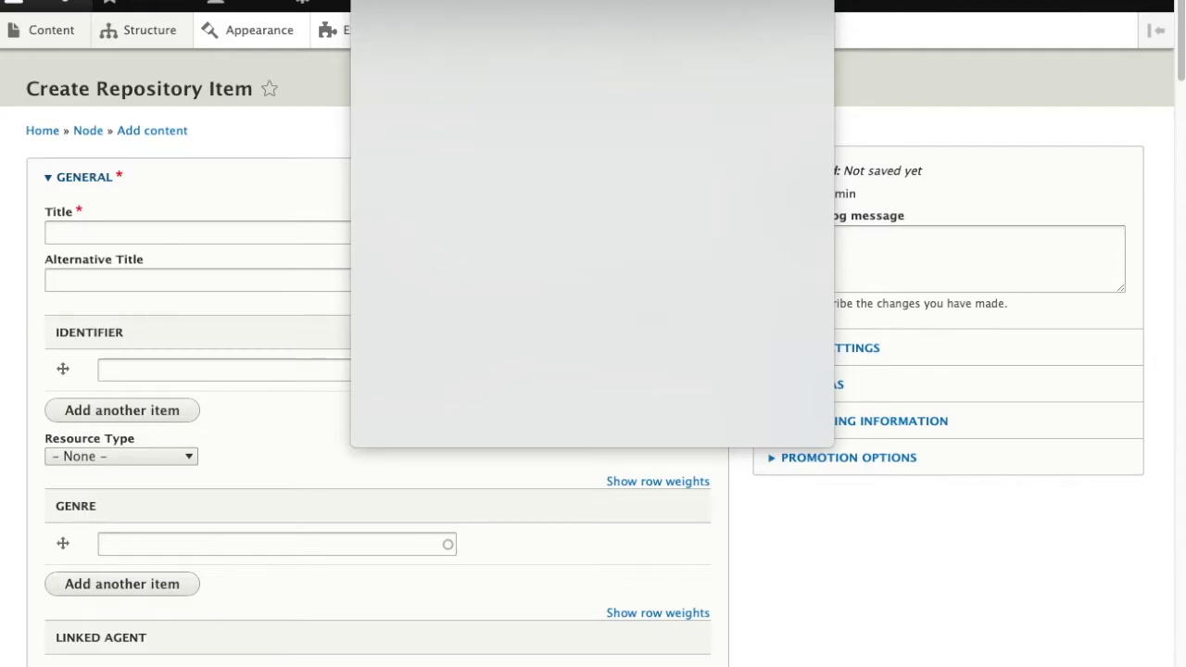
Dismiss a stray context menu and return to the site's Home page
right_click(558, 2)
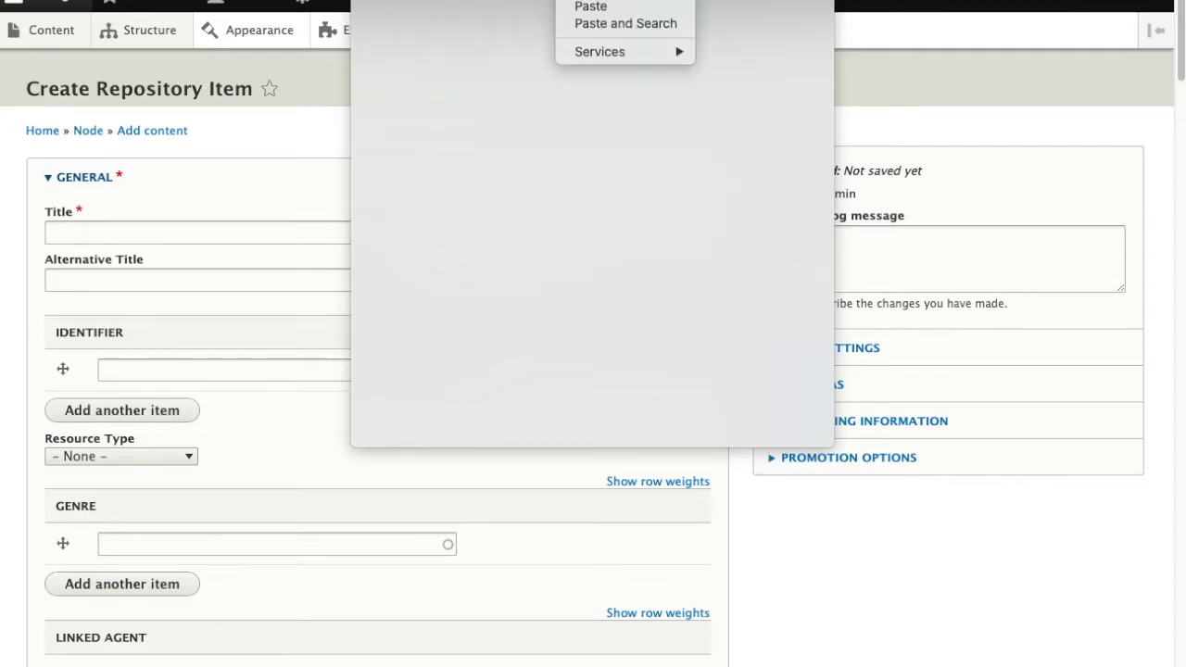
key(Escape)
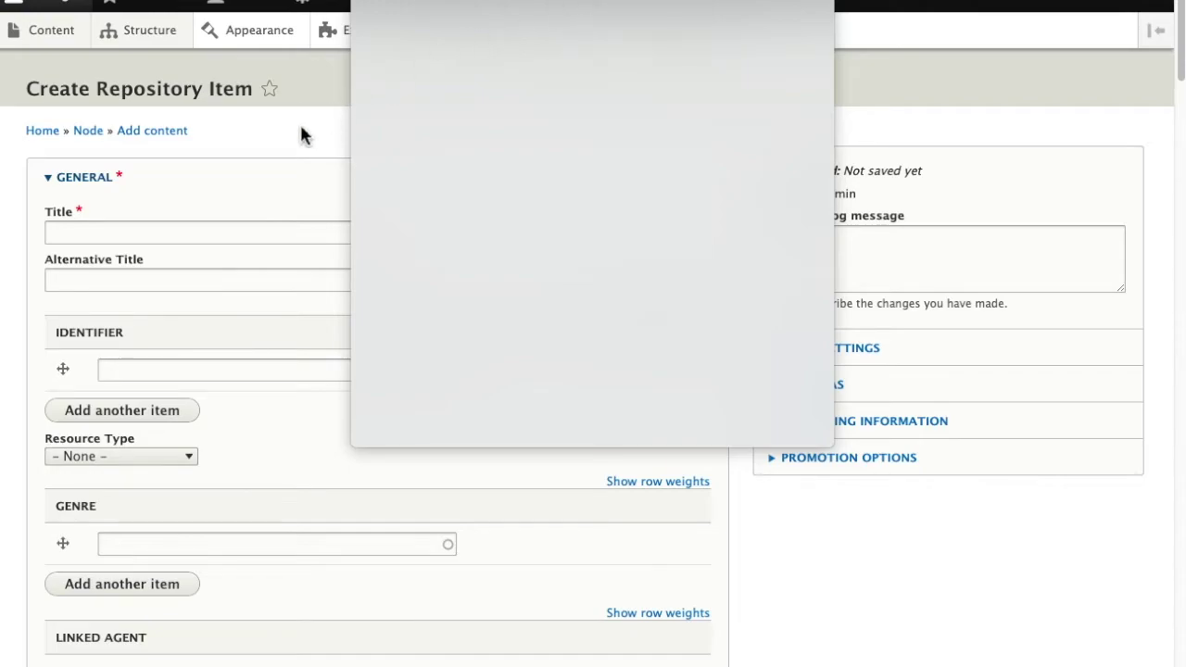
click(42, 133)
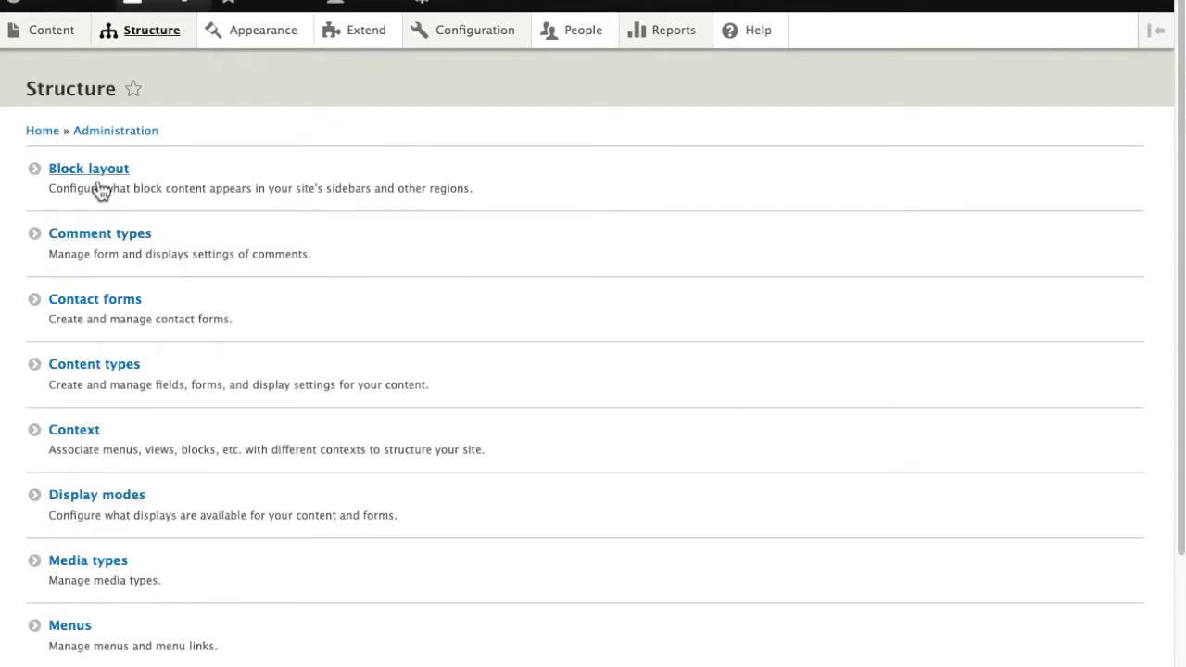
Open the Custom block library from Block layout
click(97, 181)
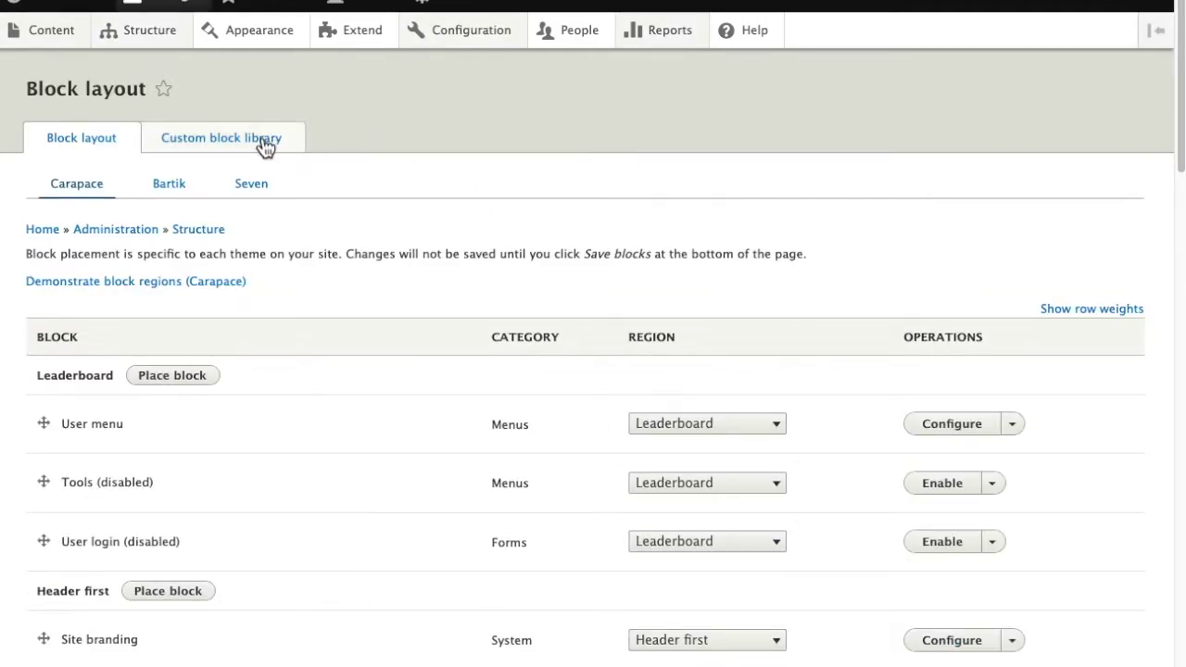
click(266, 146)
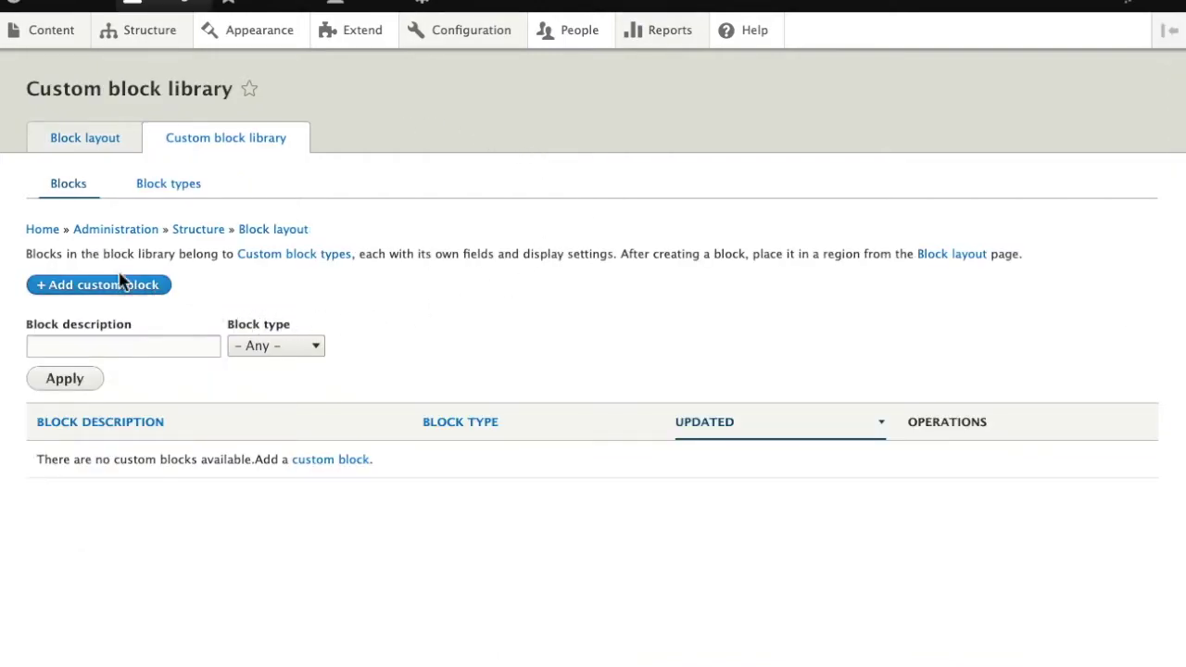
Create a custom block described 'Add Islandora Item' with body text 'Add Islandora'
click(113, 285)
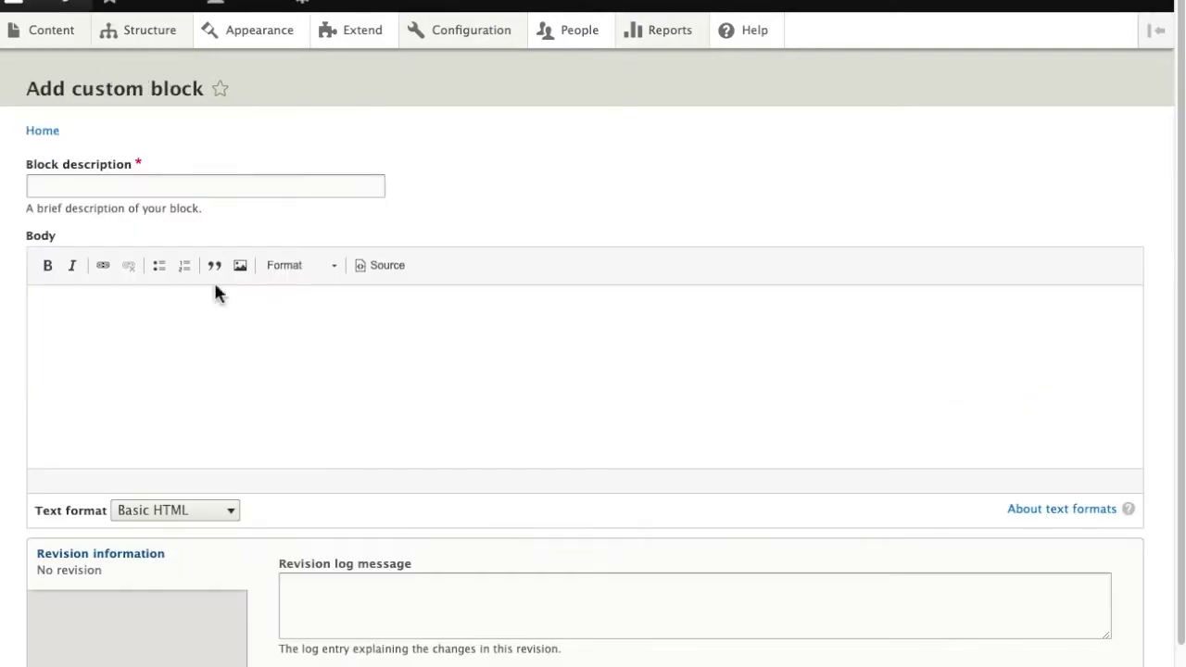
click(93, 195)
text(Add )
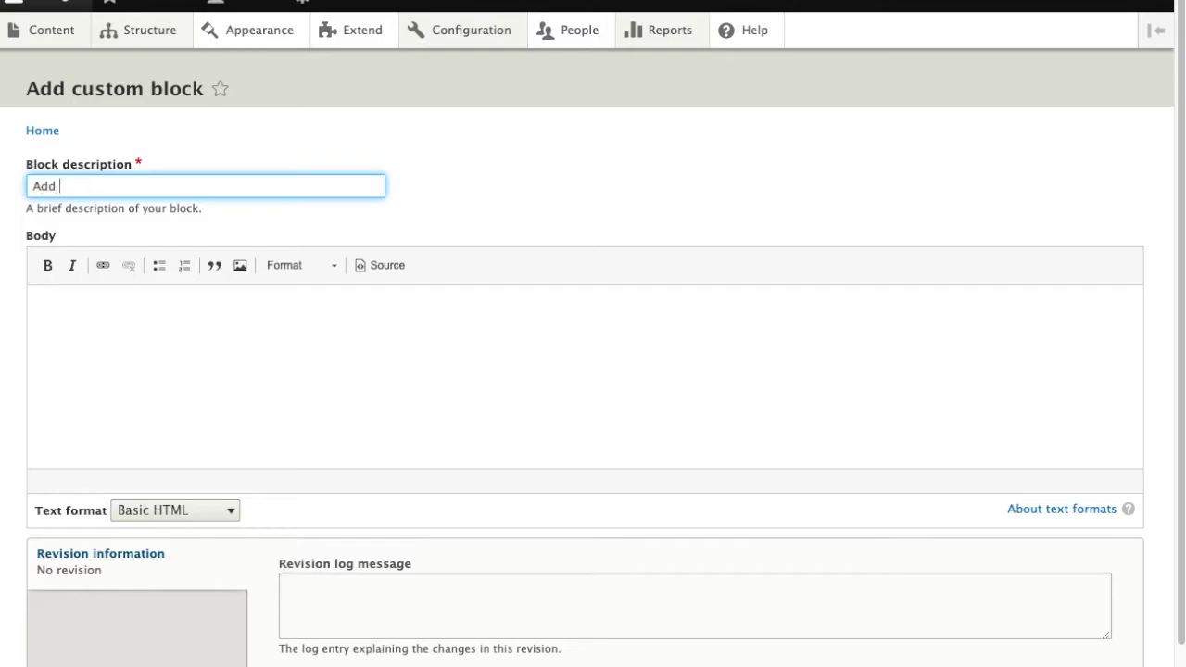
text(Islandora I)
text(tem)
click(127, 346)
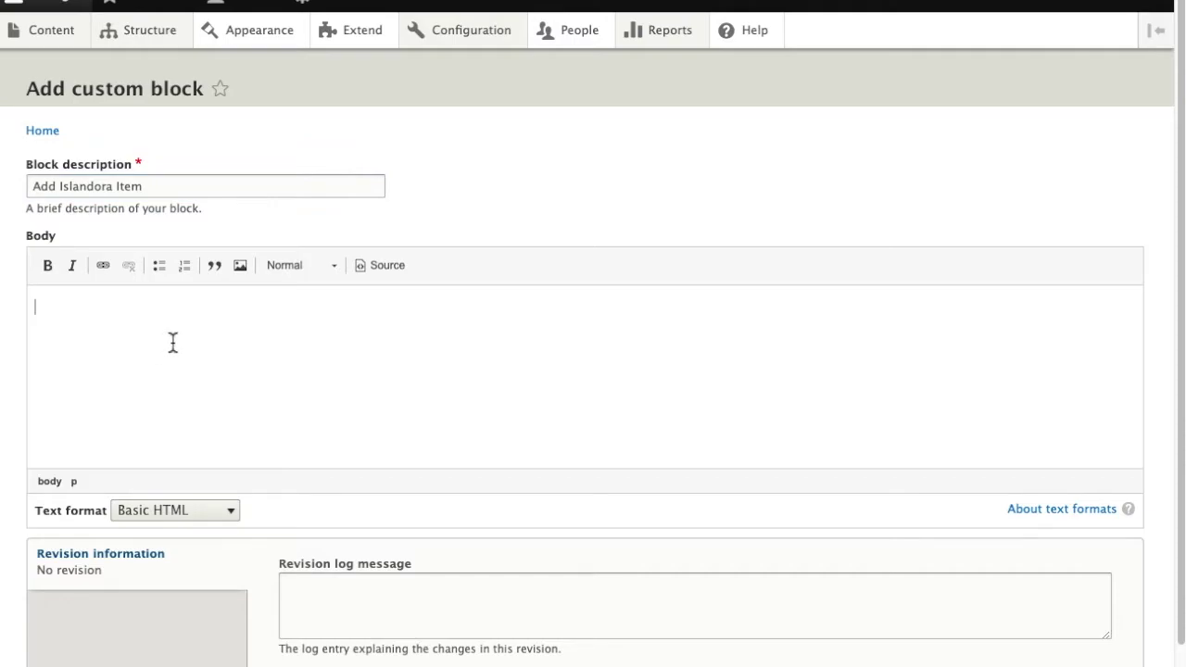
text(Add Is)
text(landora)
Link the body text 'Add Islandora' to /node/add/islandora_object
drag(123, 308, 37, 306)
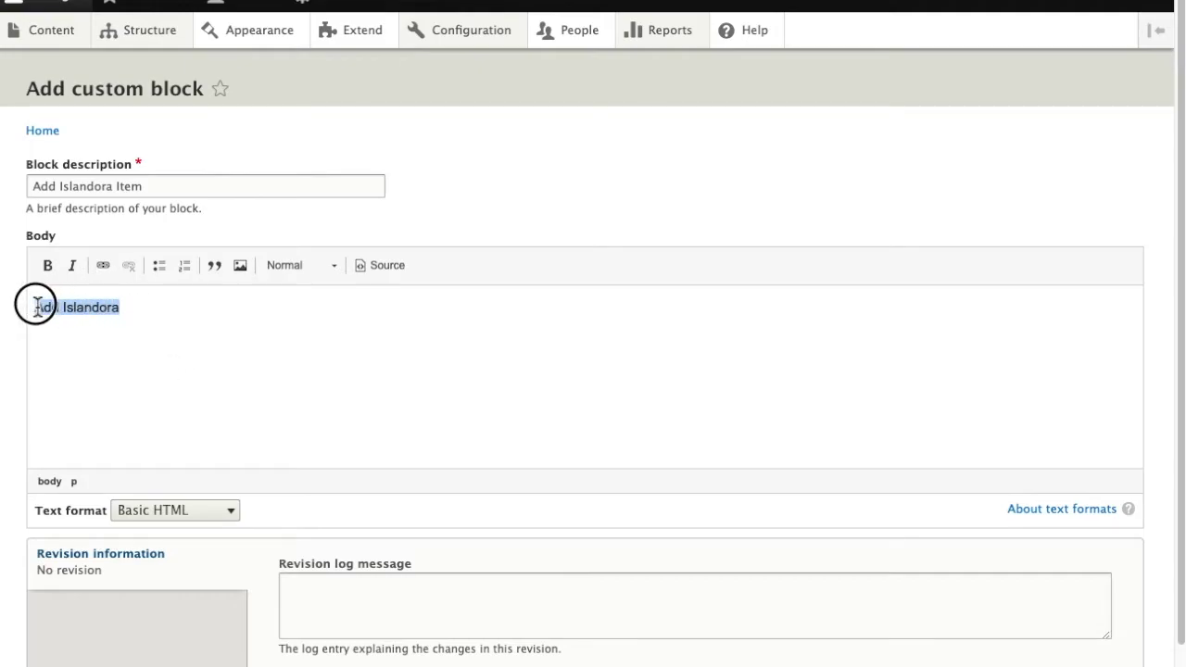
click(103, 271)
right_click(449, 352)
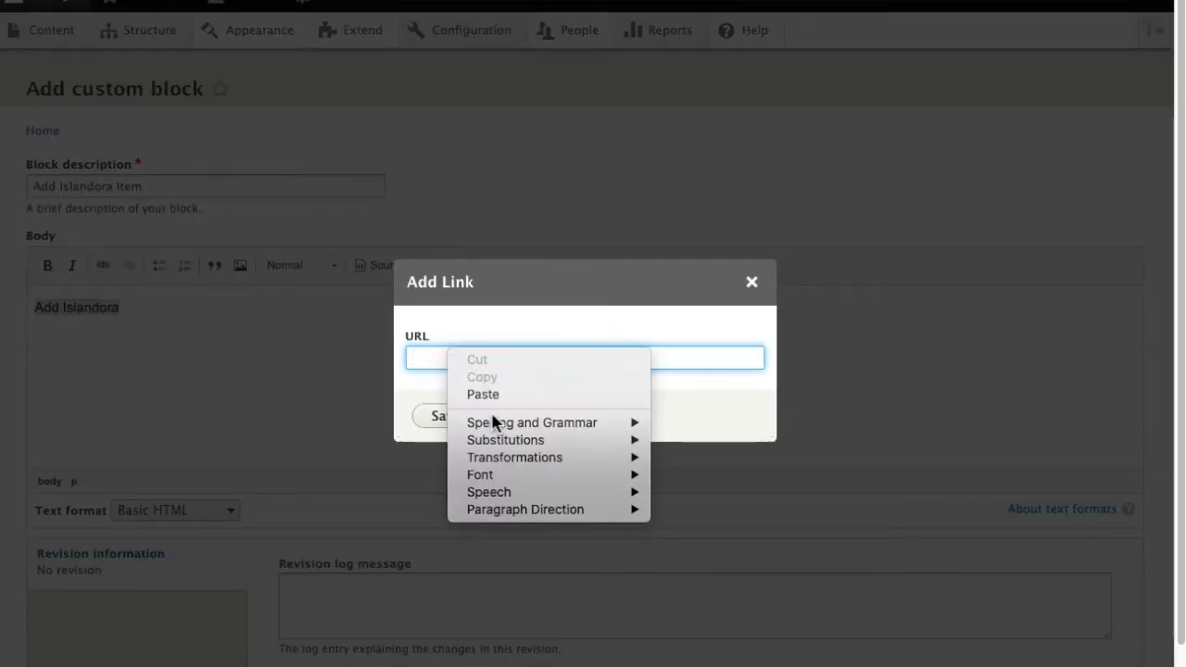
click(484, 395)
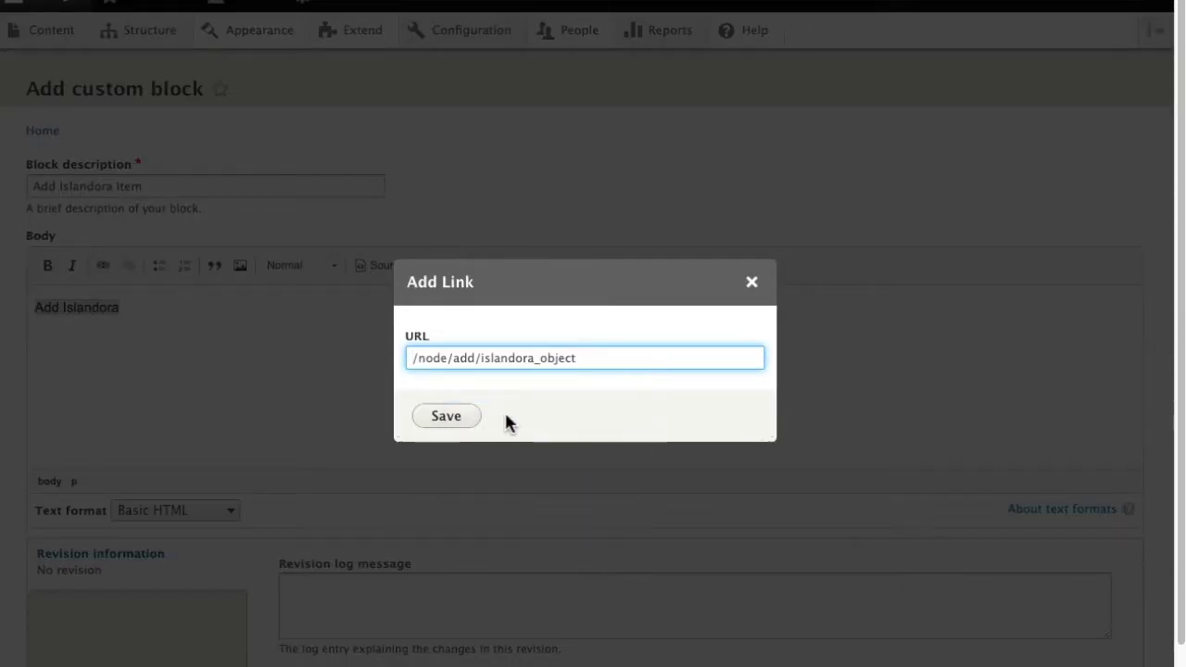
click(446, 418)
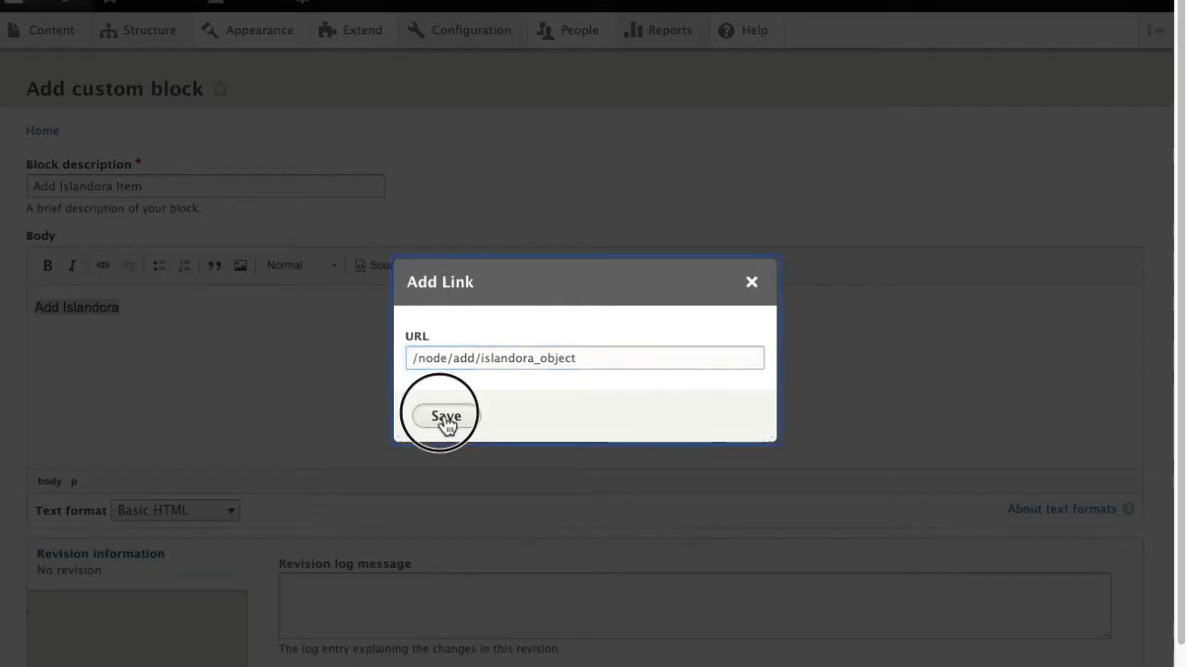
Make the Add Islandora link bold and save the custom block
click(196, 345)
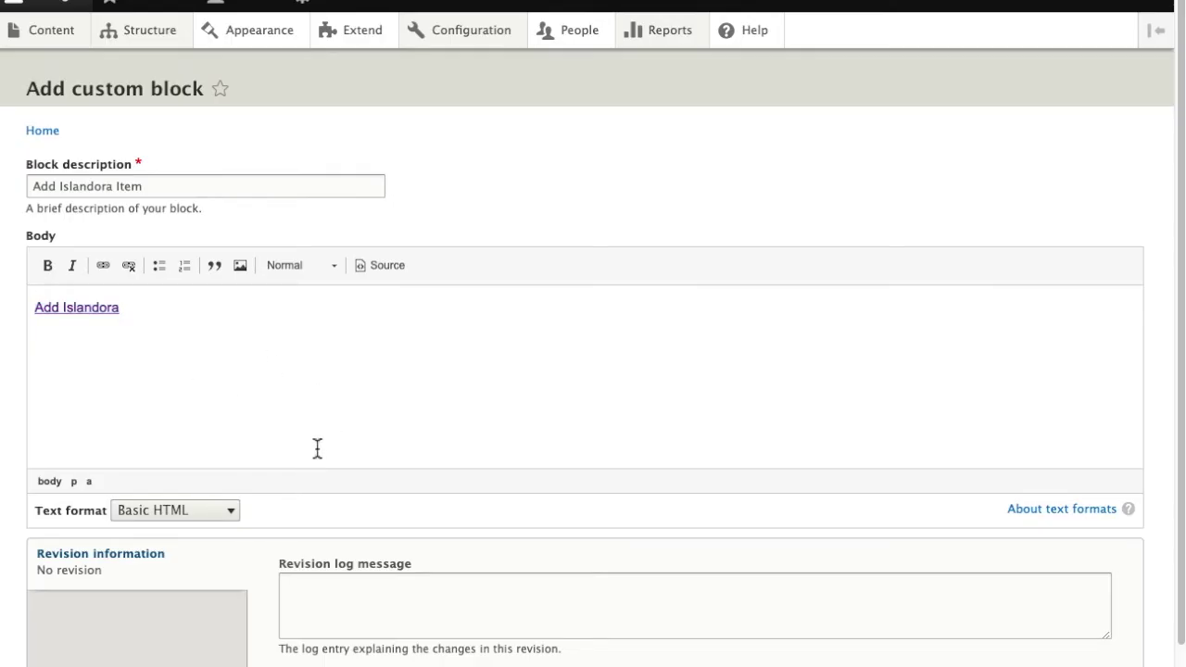
scroll(315, 454, down, 1)
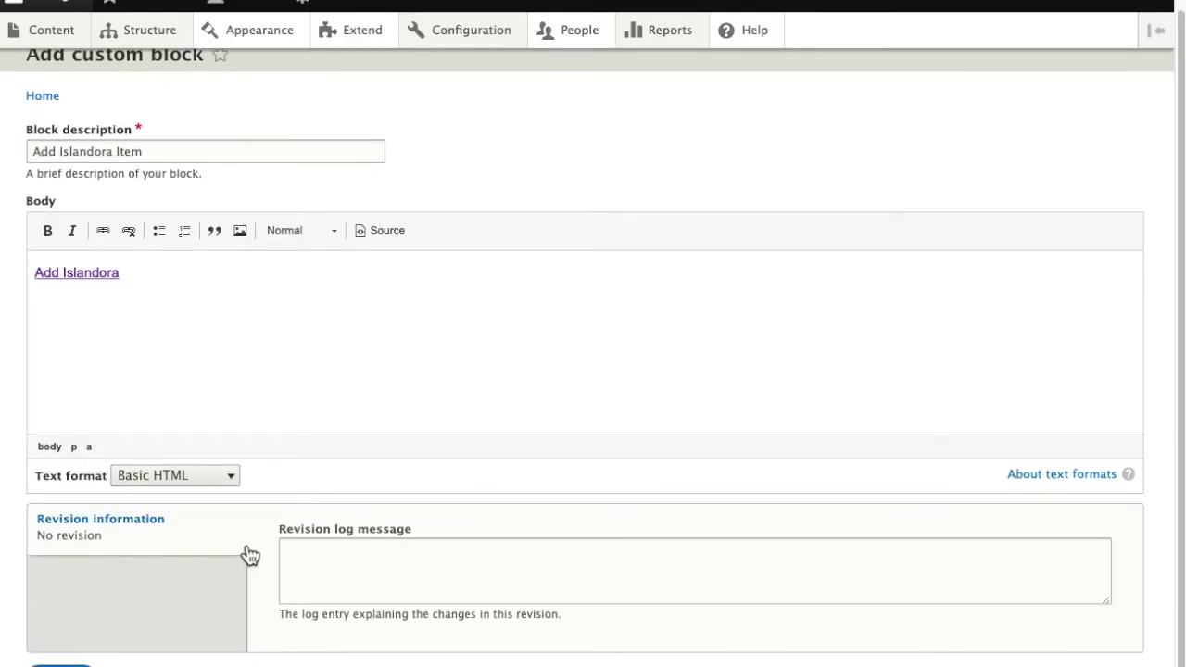
drag(121, 275, 37, 272)
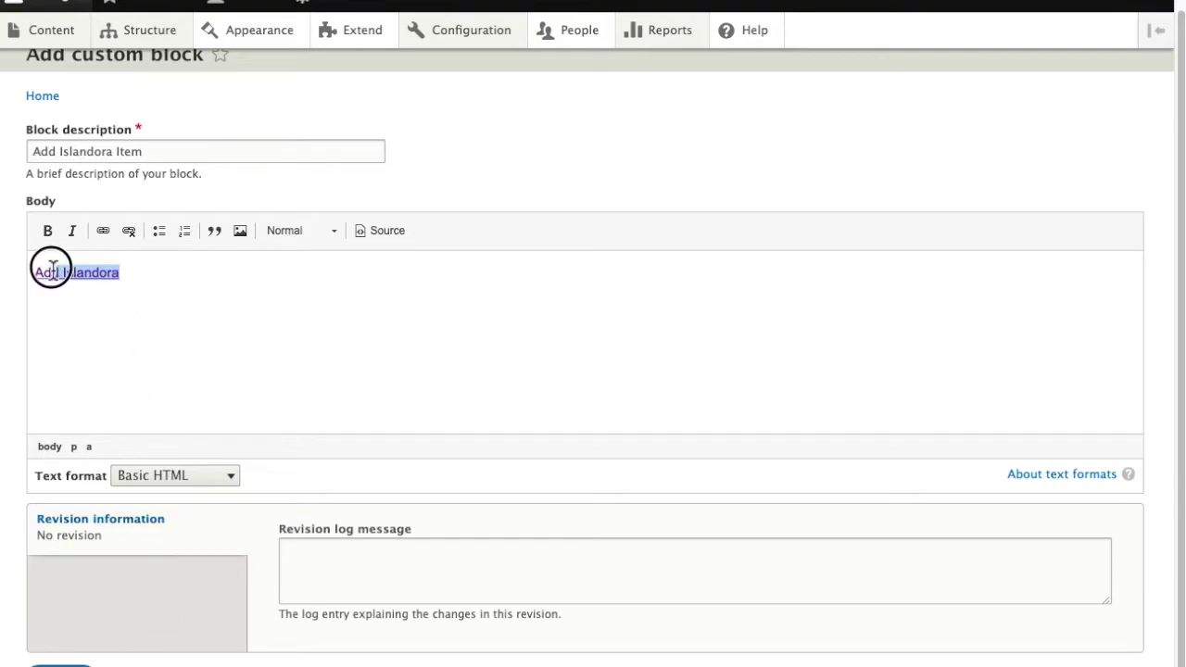
click(48, 236)
click(219, 311)
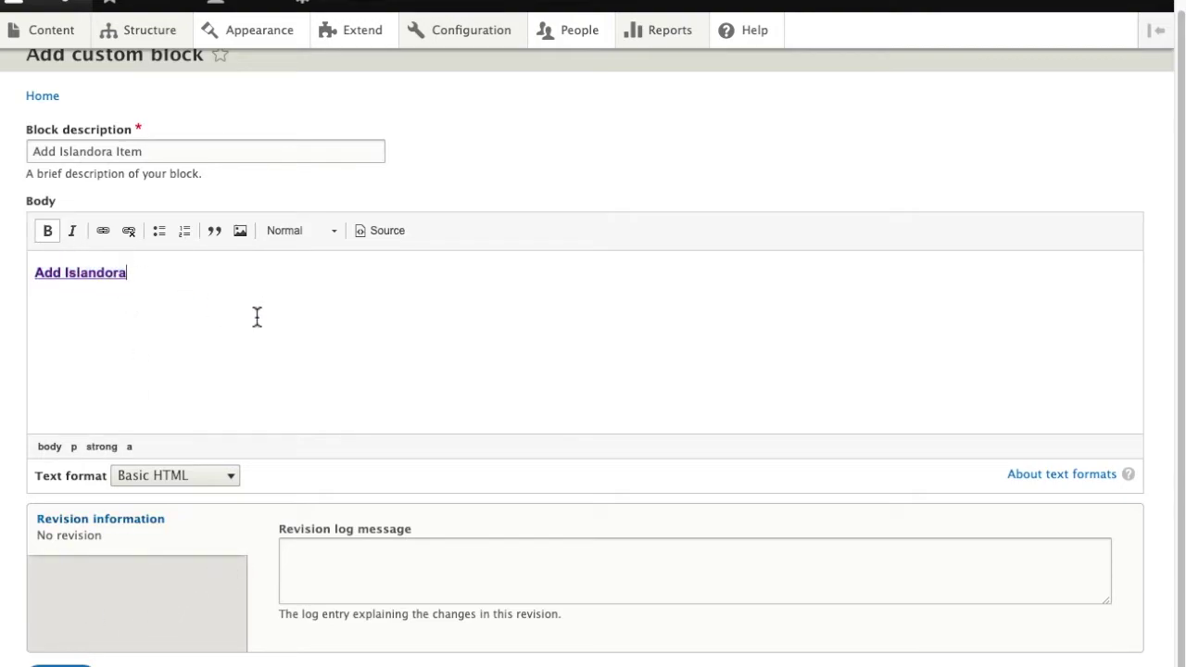
click(69, 663)
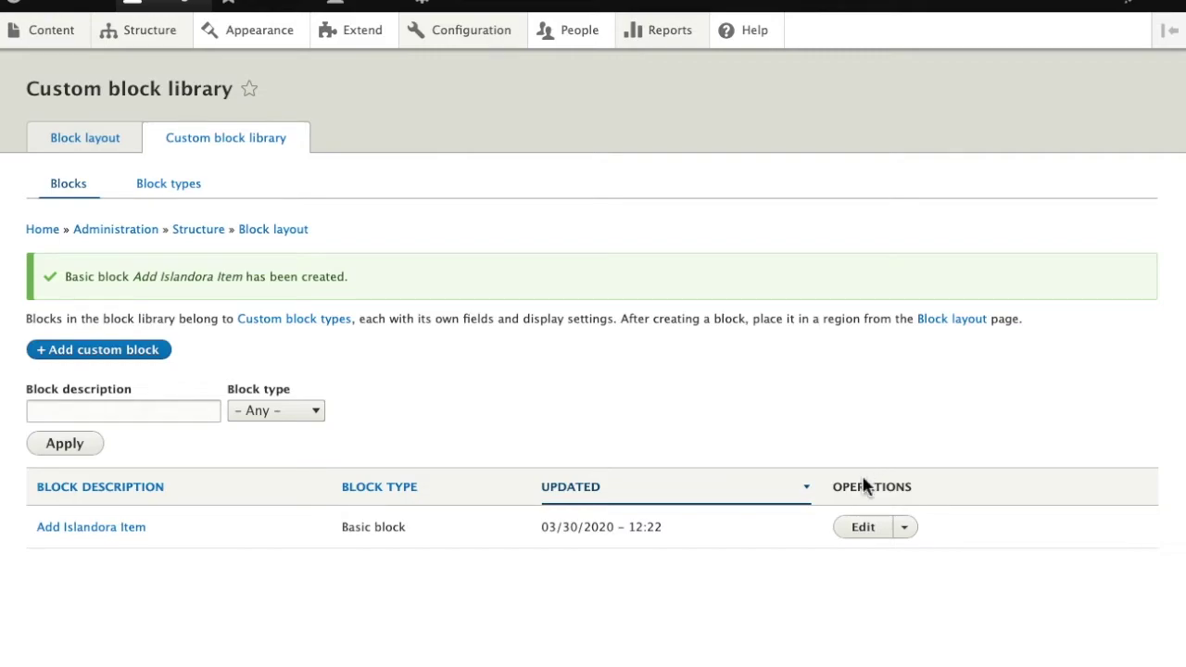
Review the Add Islandora Item block's edit form, then return to the custom block list
click(865, 528)
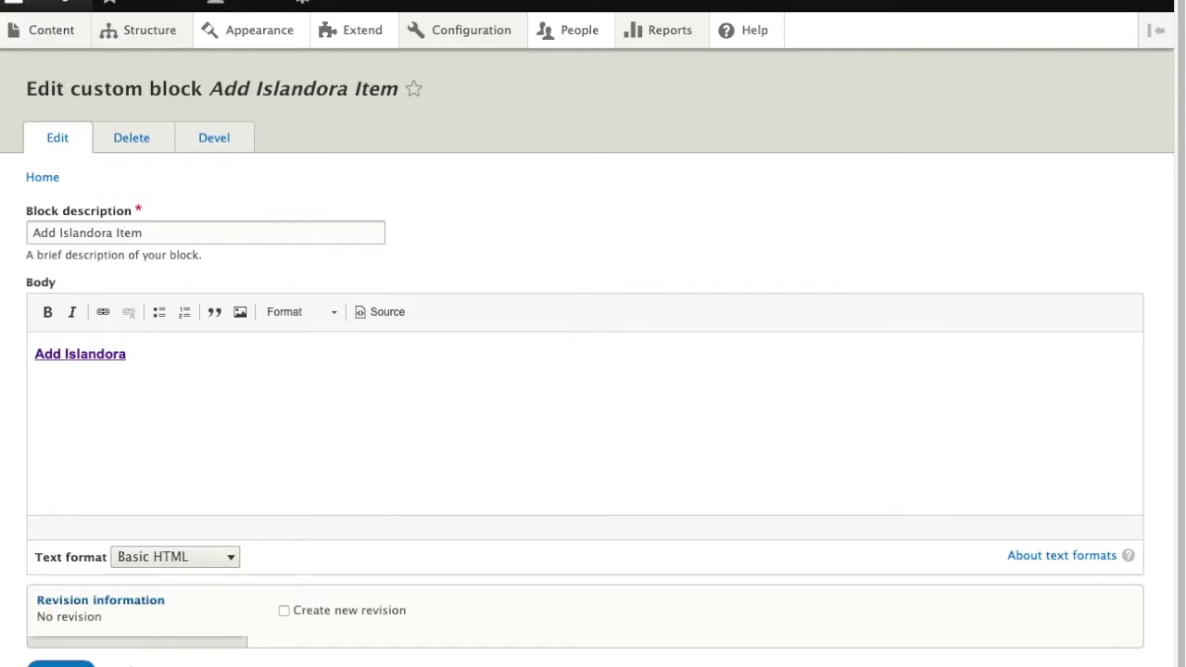
key(alt+Left)
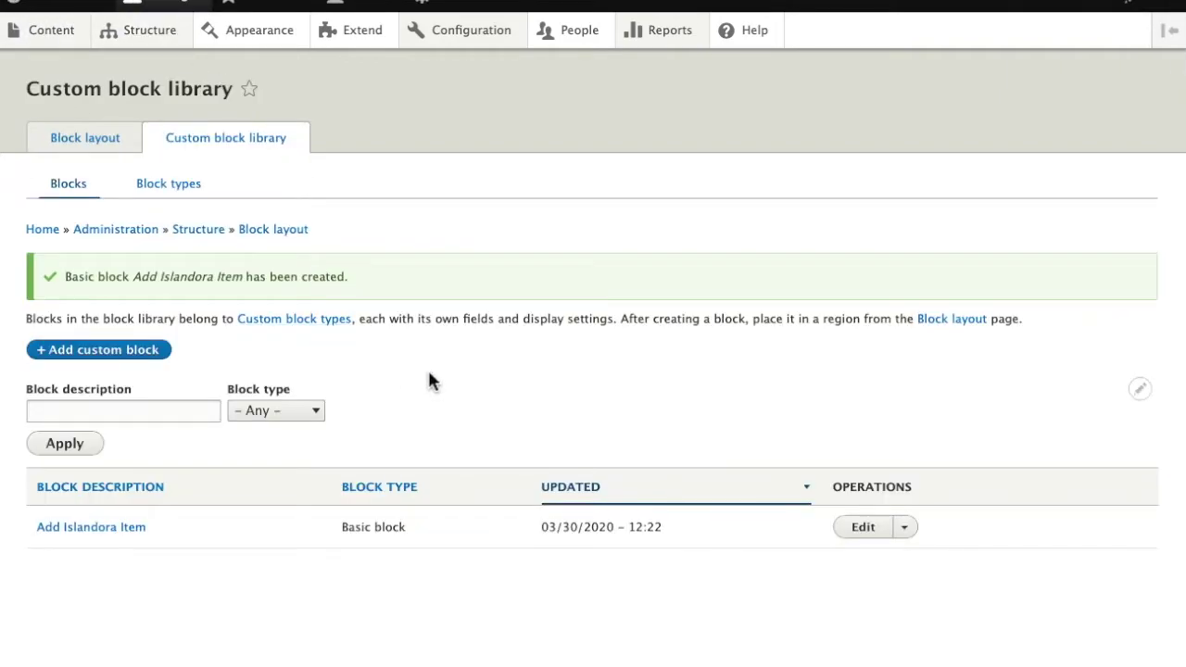
click(81, 188)
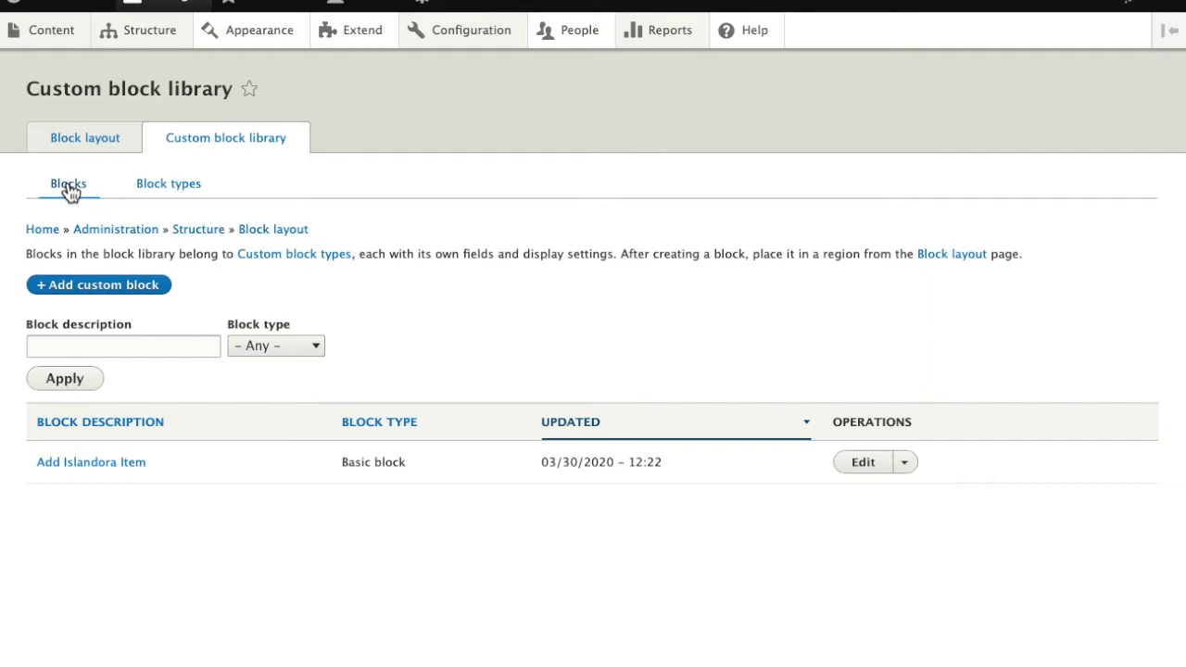
click(84, 145)
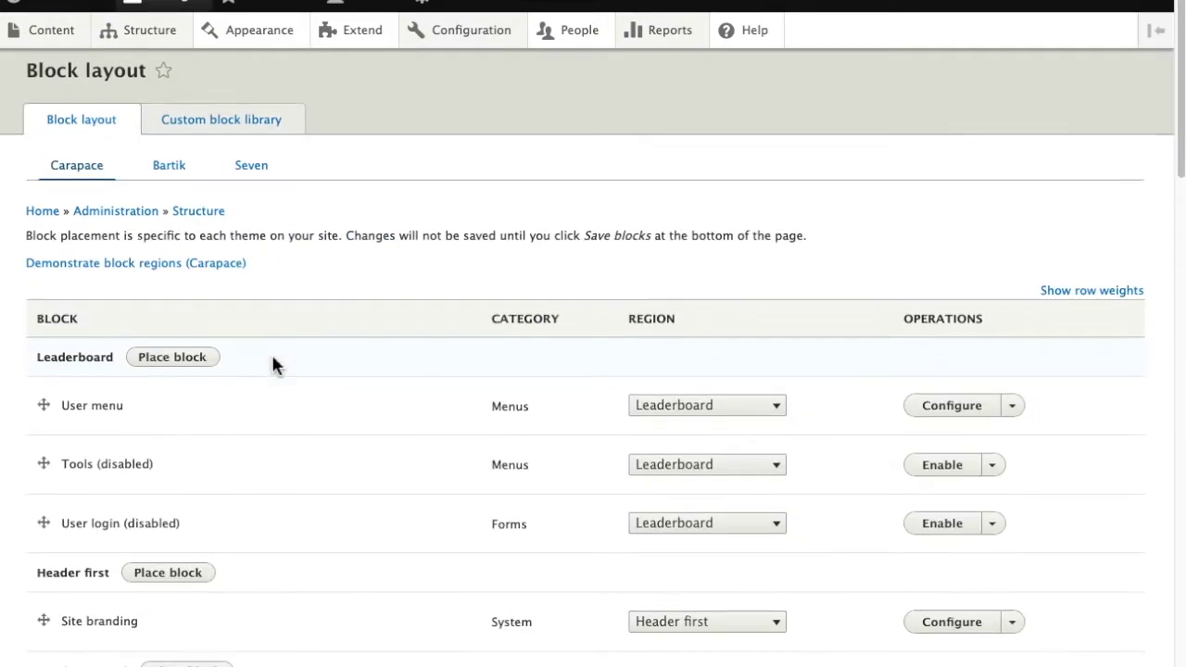
scroll(274, 362, down, 5)
scroll(274, 365, down, 1)
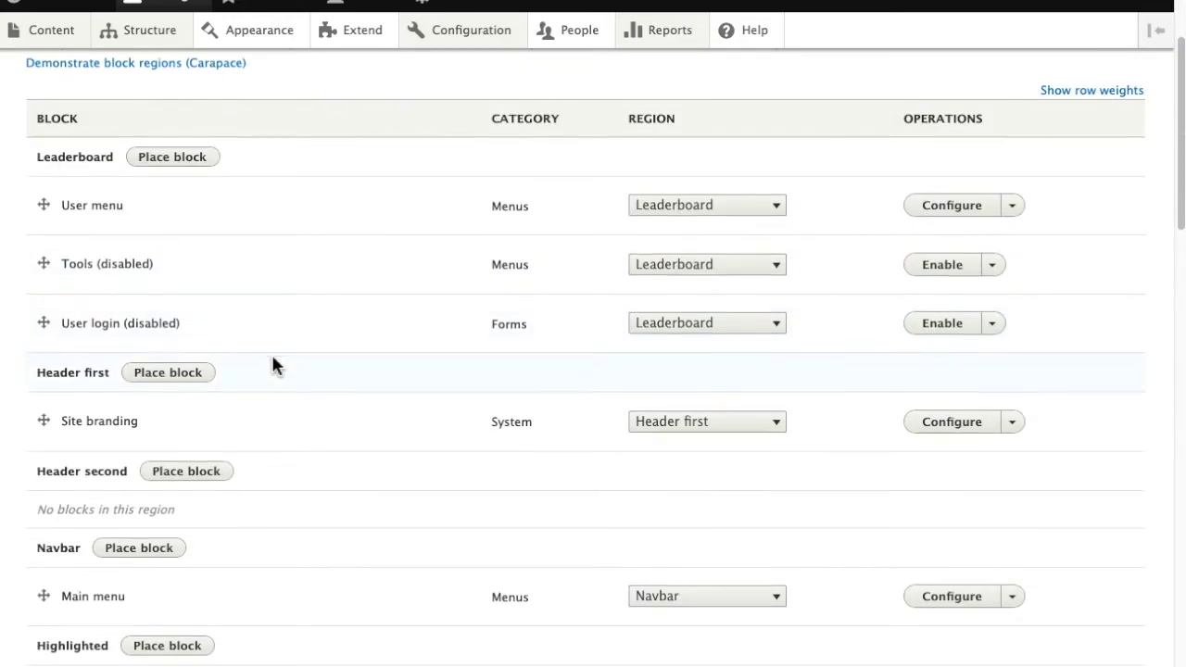
scroll(273, 364, down, 1)
scroll(274, 365, down, 2)
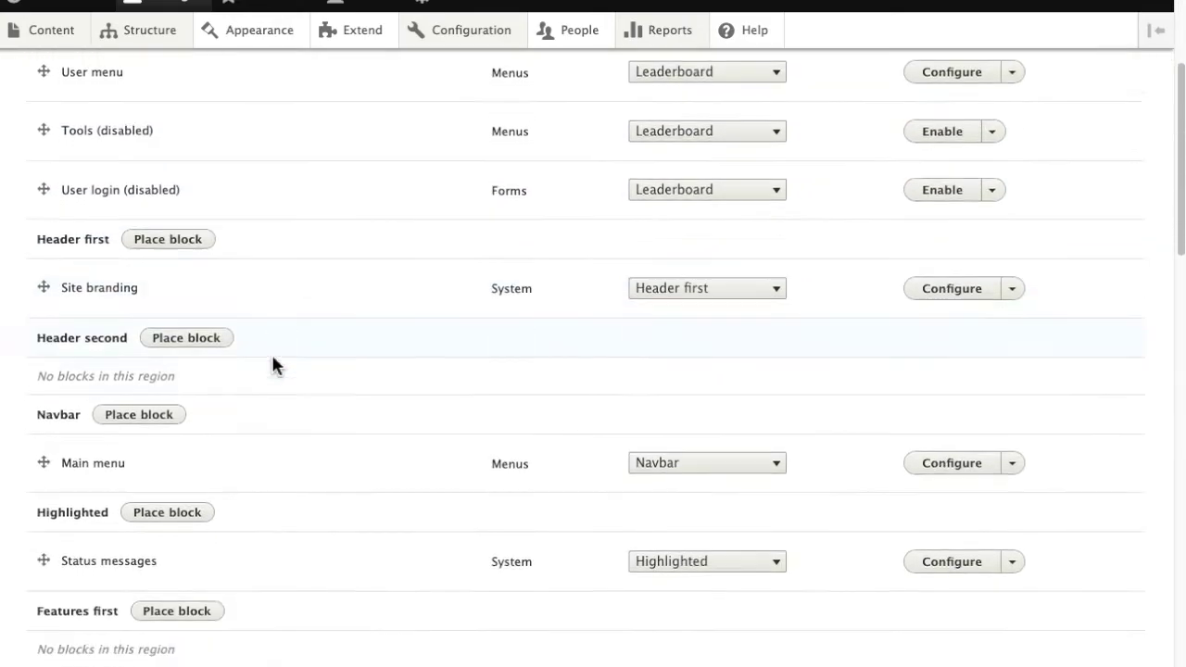
scroll(273, 364, down, 1)
scroll(273, 364, down, 3)
scroll(273, 364, down, 1)
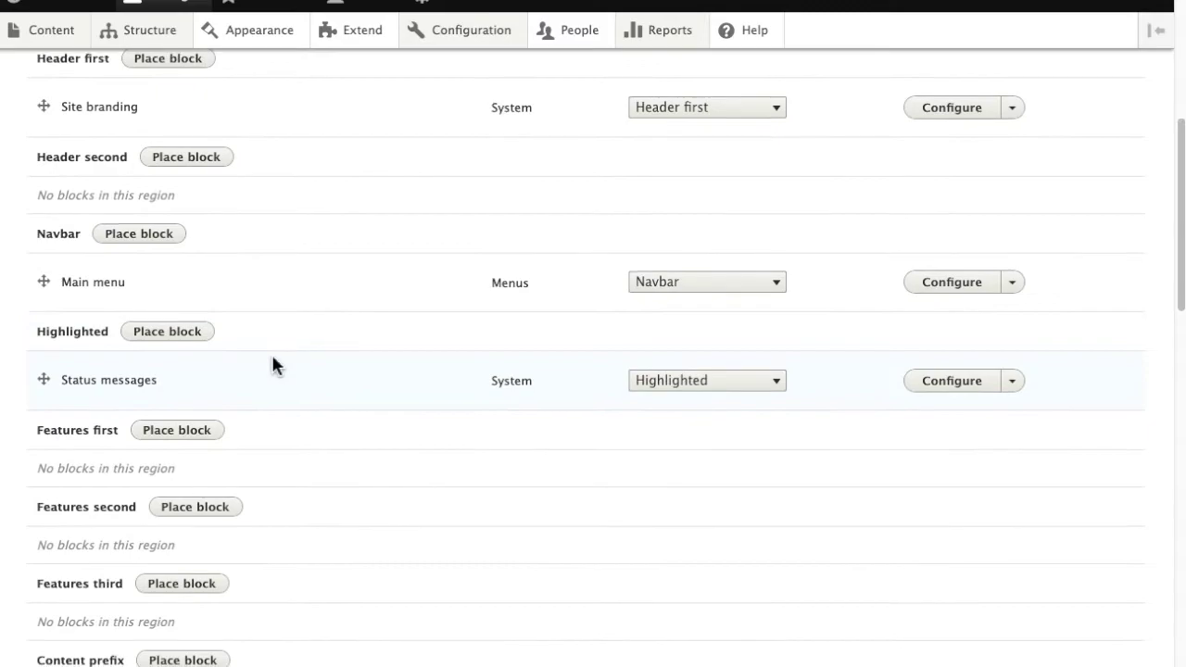
scroll(274, 364, down, 1)
scroll(273, 364, up, 3)
scroll(273, 365, up, 2)
scroll(273, 364, up, 3)
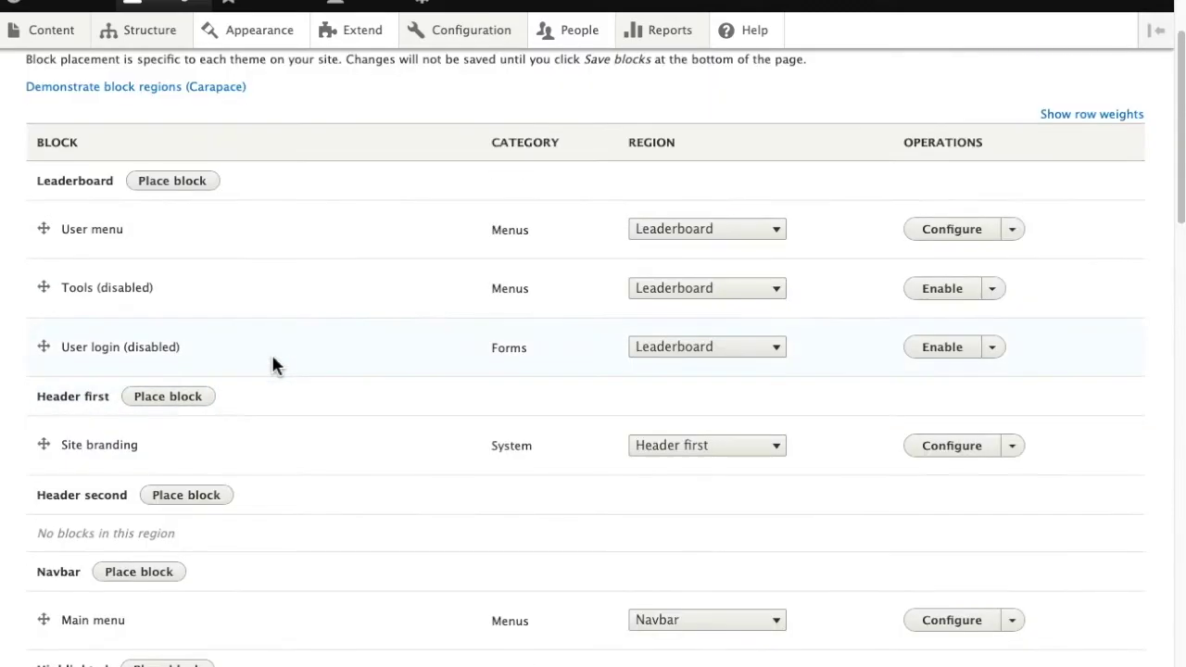
scroll(274, 365, up, 2)
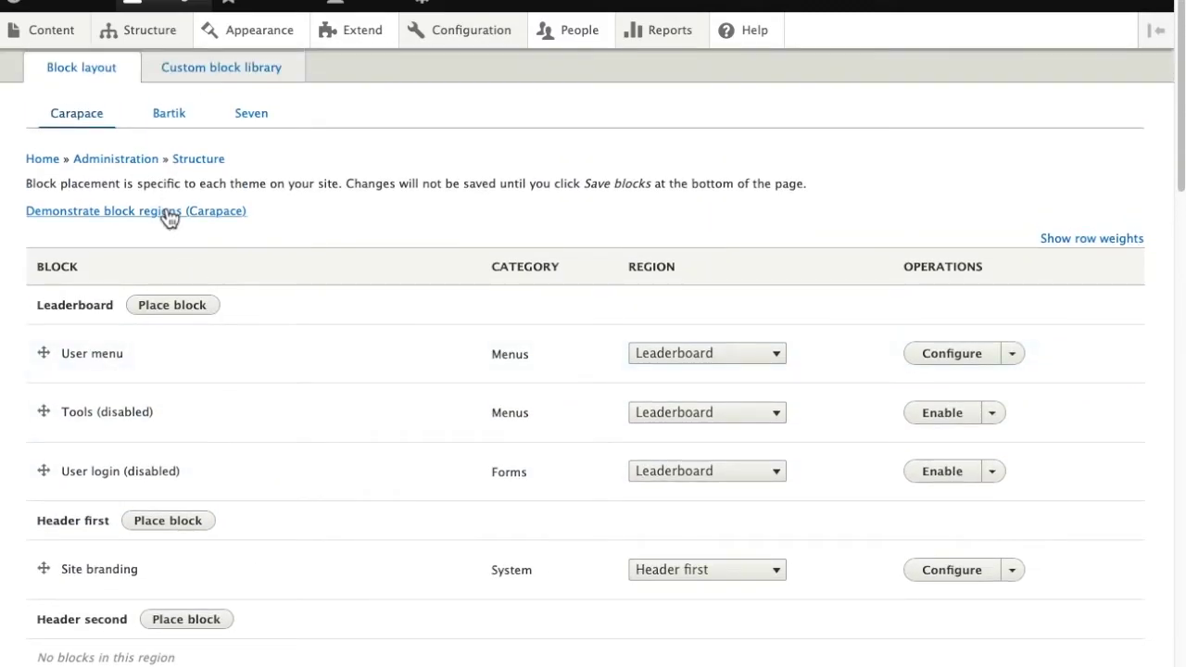
click(164, 211)
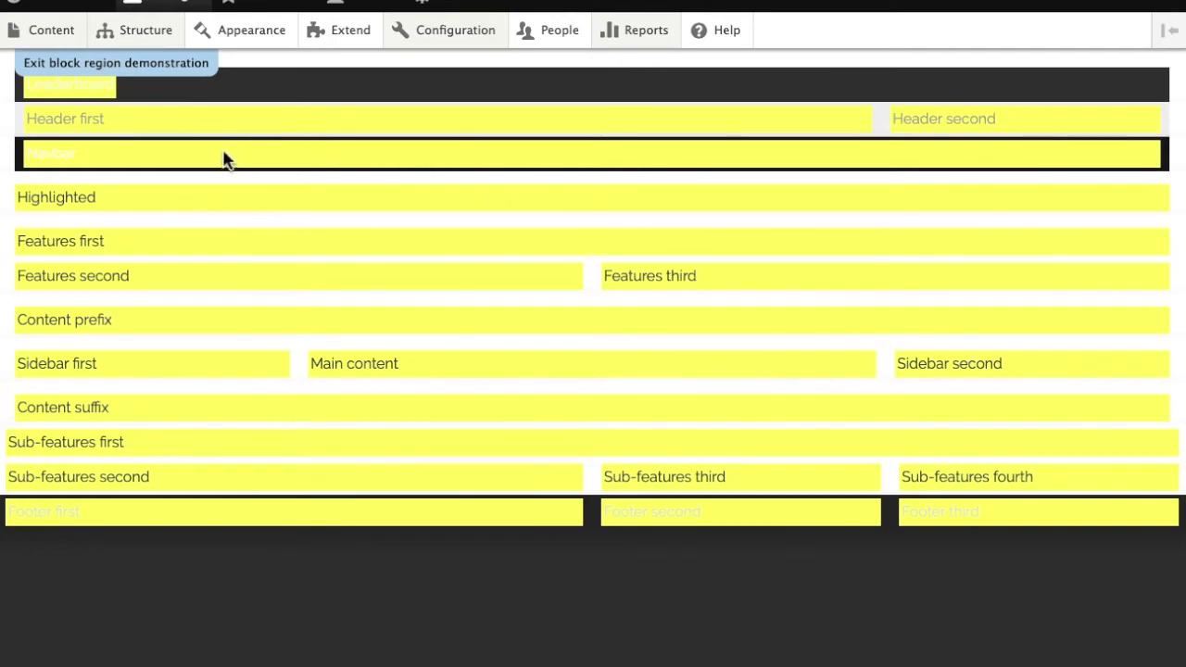
click(97, 66)
Scroll to the Sidebar second region and open its Place block list
scroll(198, 492, down, 1)
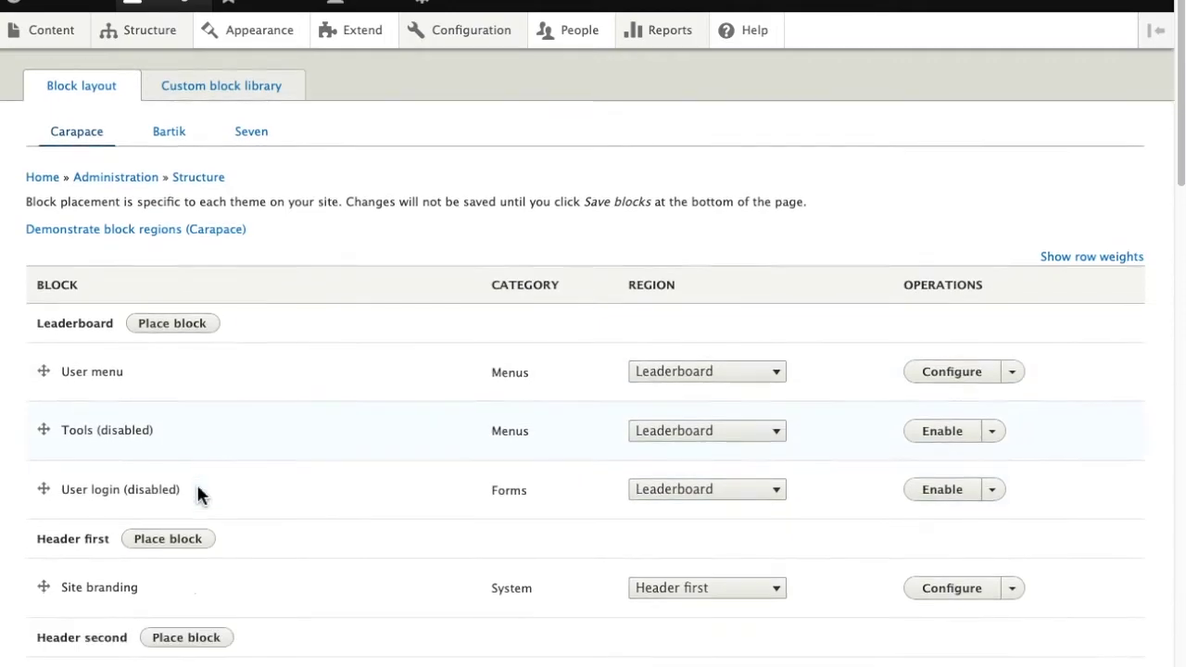
scroll(199, 492, down, 3)
scroll(211, 463, down, 1)
scroll(210, 462, down, 1)
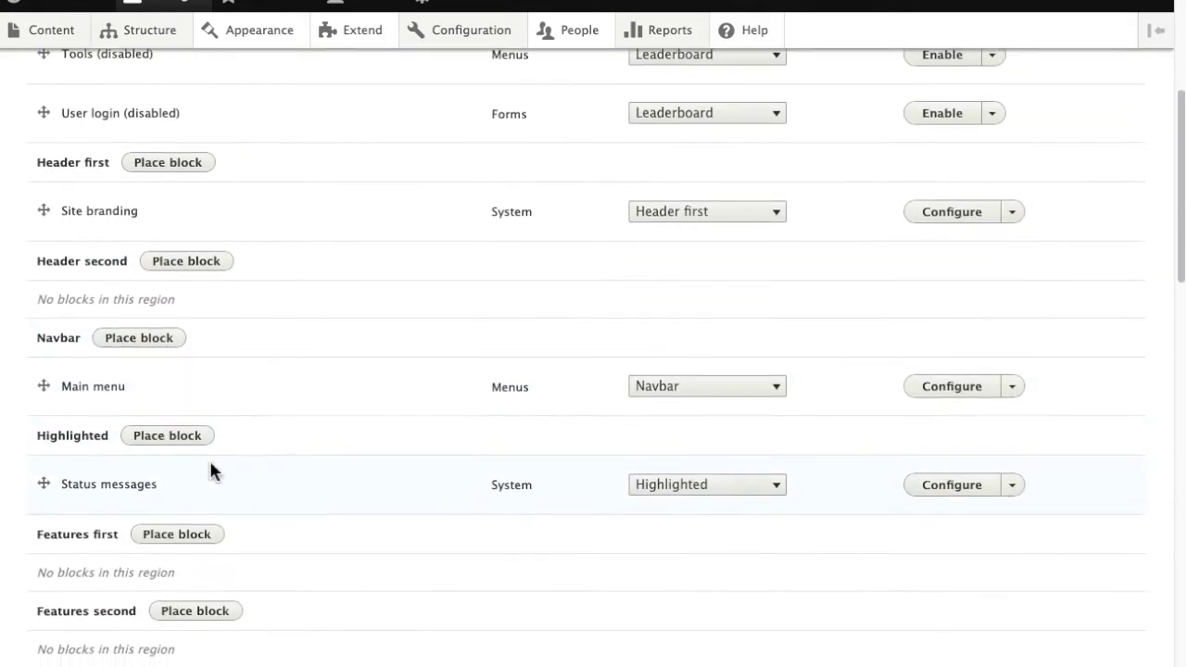
scroll(211, 463, down, 3)
scroll(210, 462, down, 1)
scroll(212, 471, down, 1)
scroll(211, 471, down, 3)
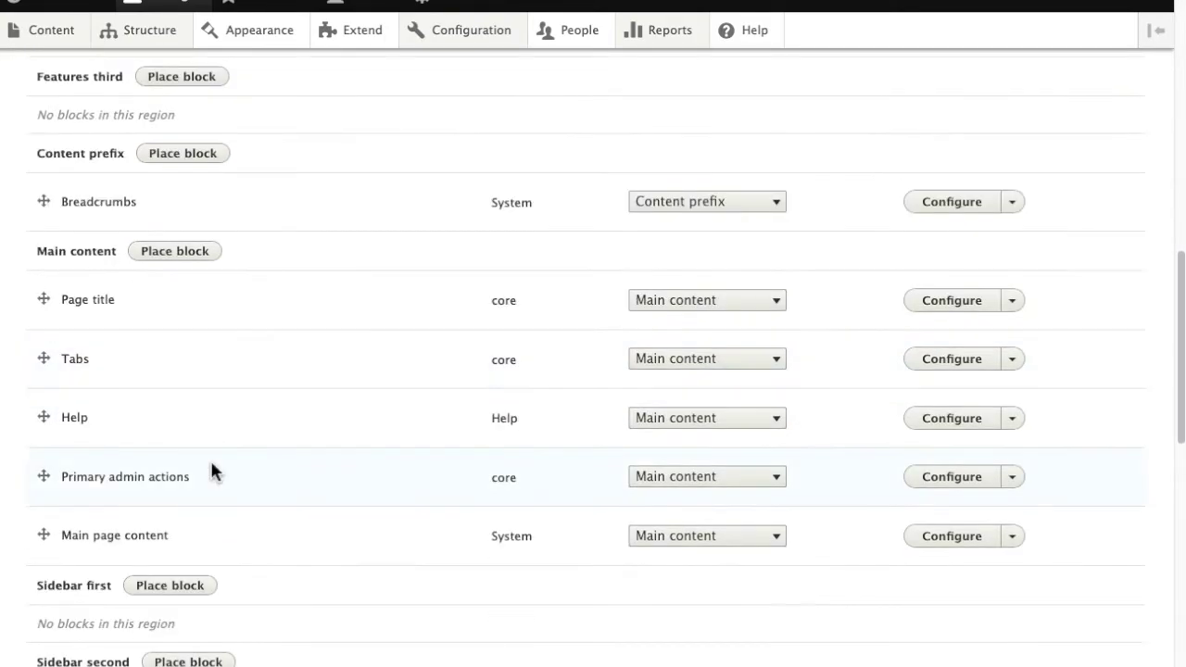
scroll(211, 471, down, 2)
scroll(213, 473, down, 1)
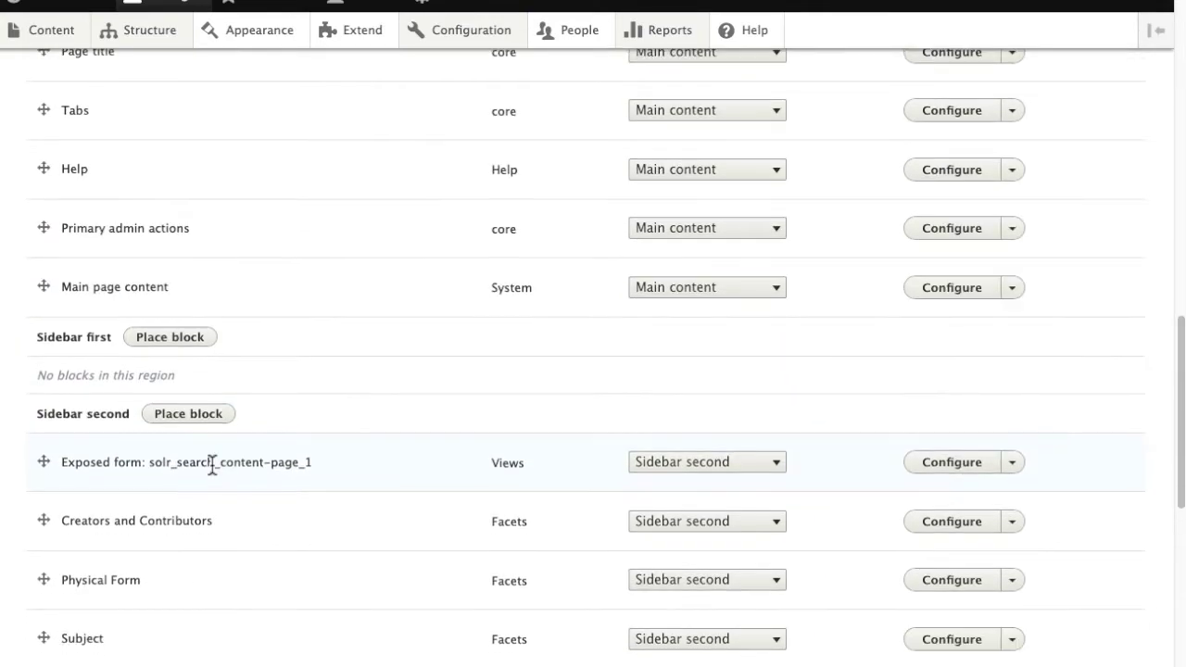
scroll(212, 471, down, 2)
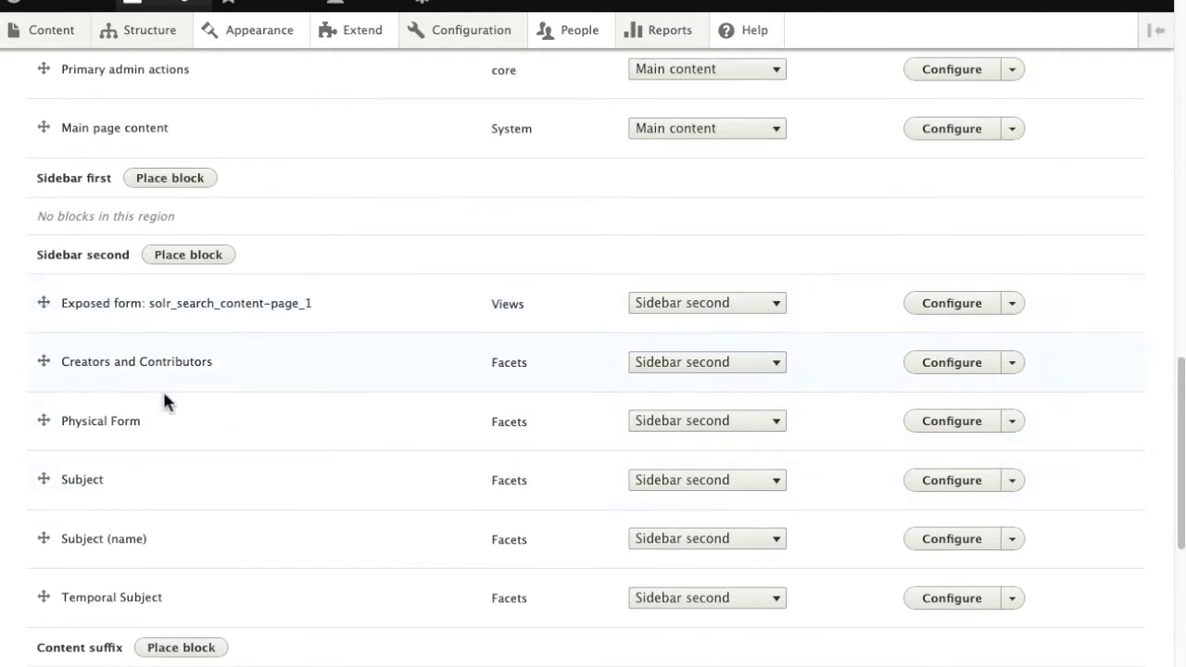
click(186, 259)
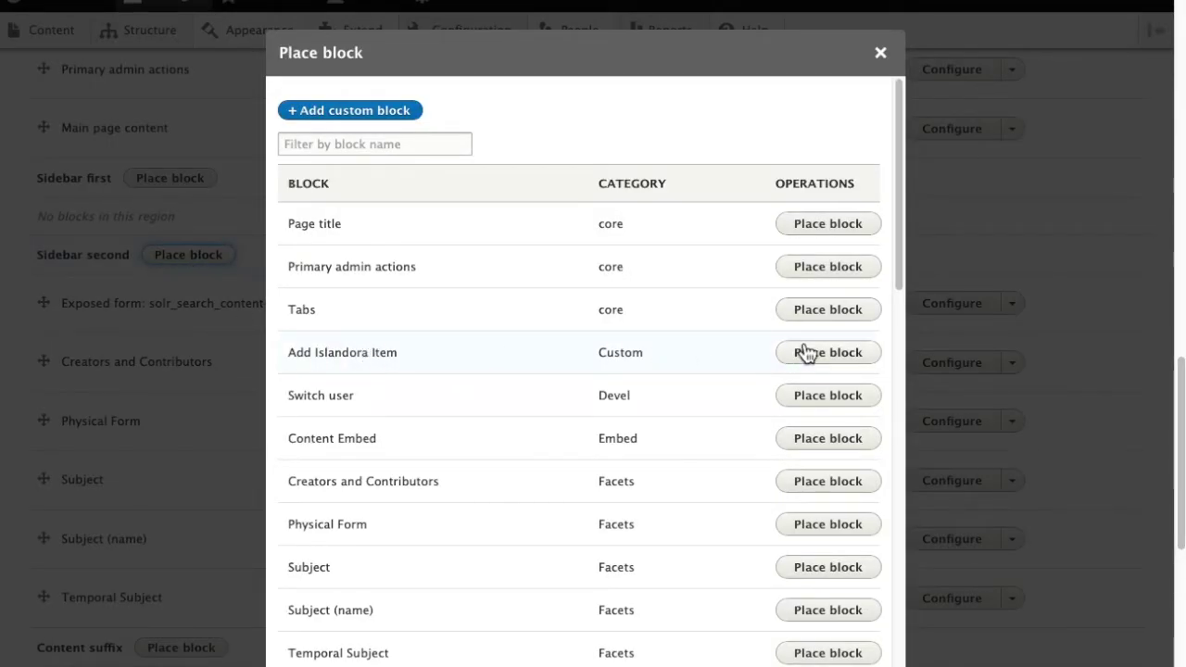
Place Add Islandora Item in Sidebar second for the Administrator role only, title hidden
click(812, 356)
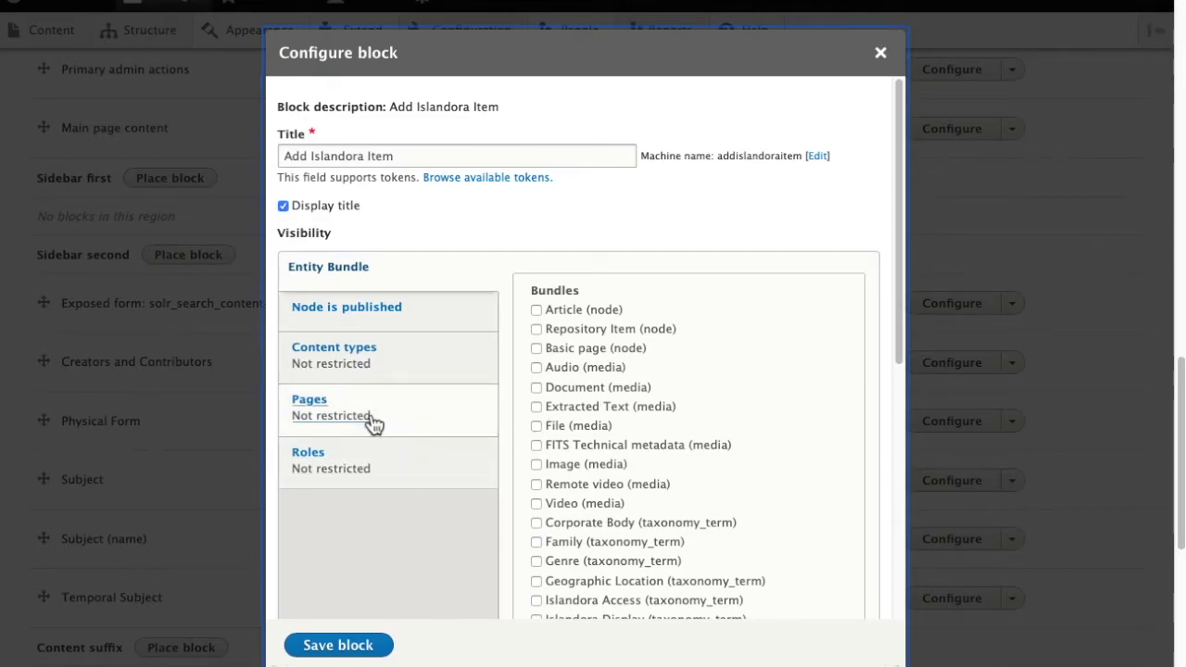
click(370, 456)
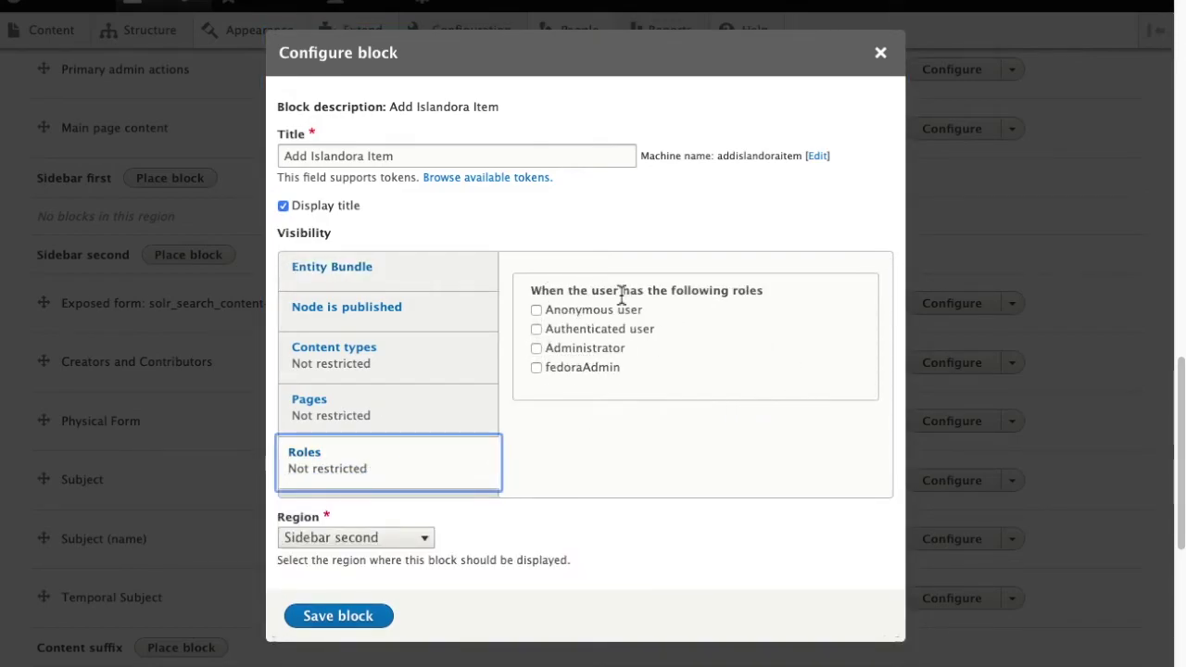
click(537, 348)
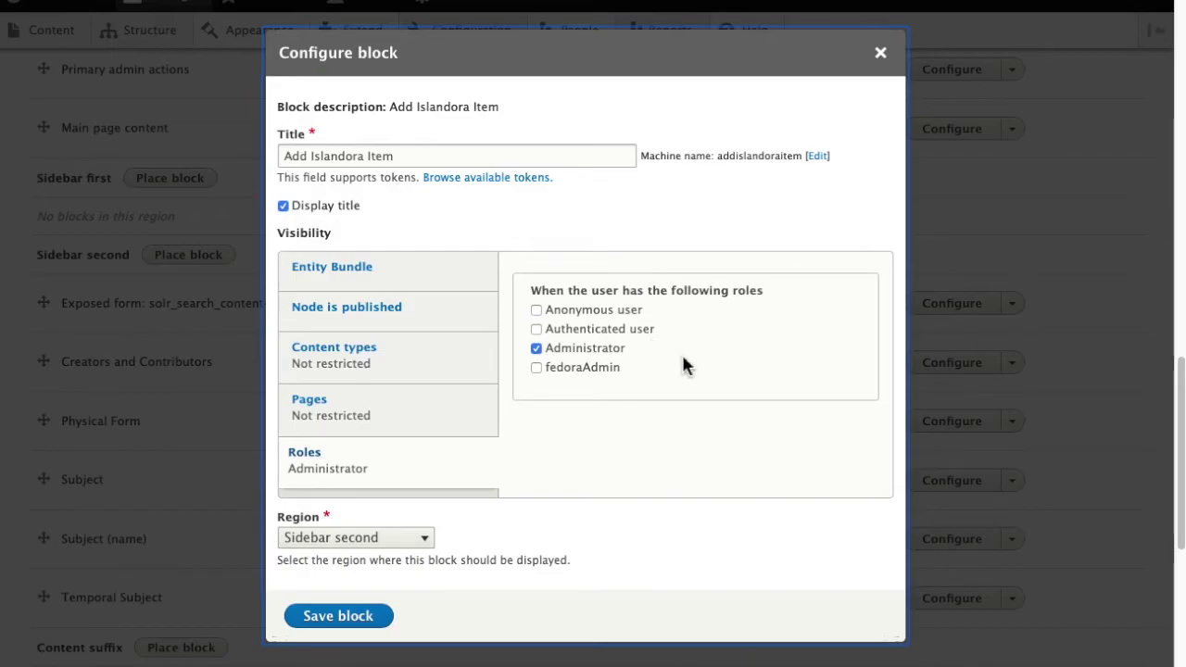
click(284, 206)
click(378, 620)
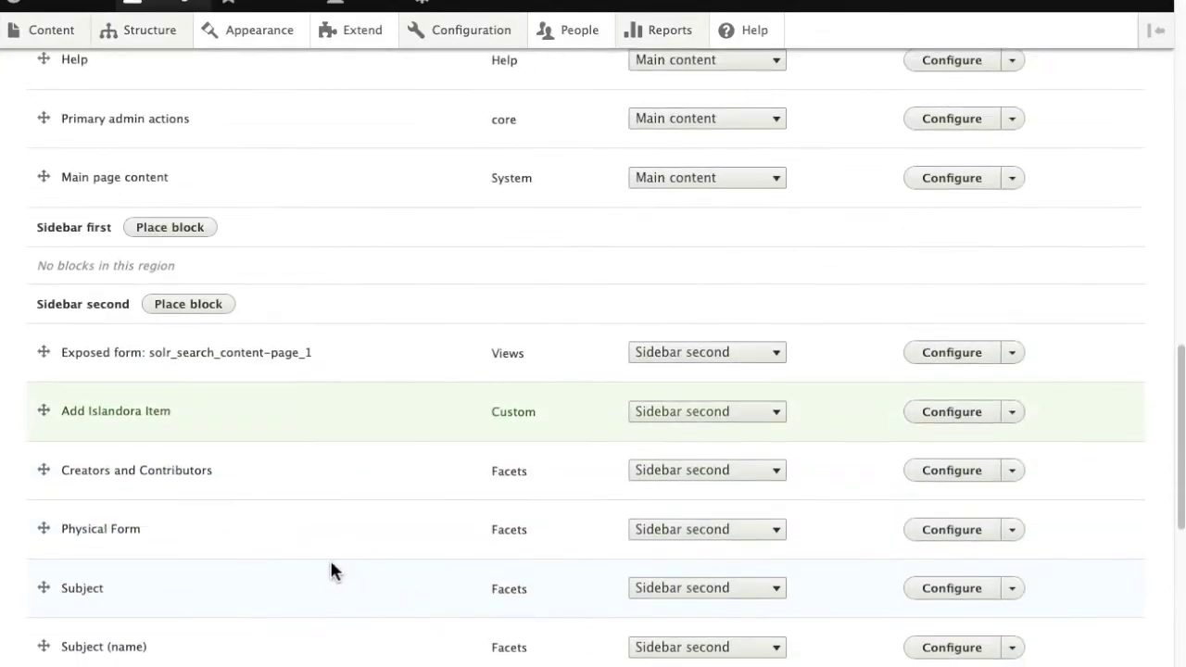
Save the block layout and view the Home page with the new link
scroll(325, 556, down, 10)
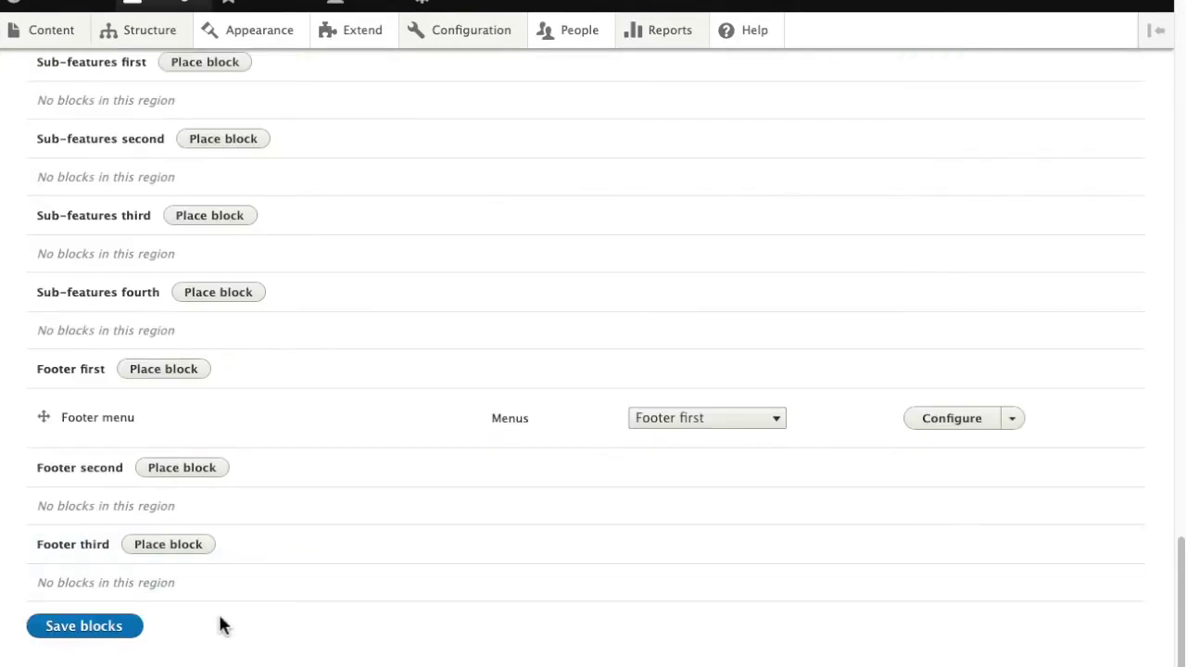
click(115, 637)
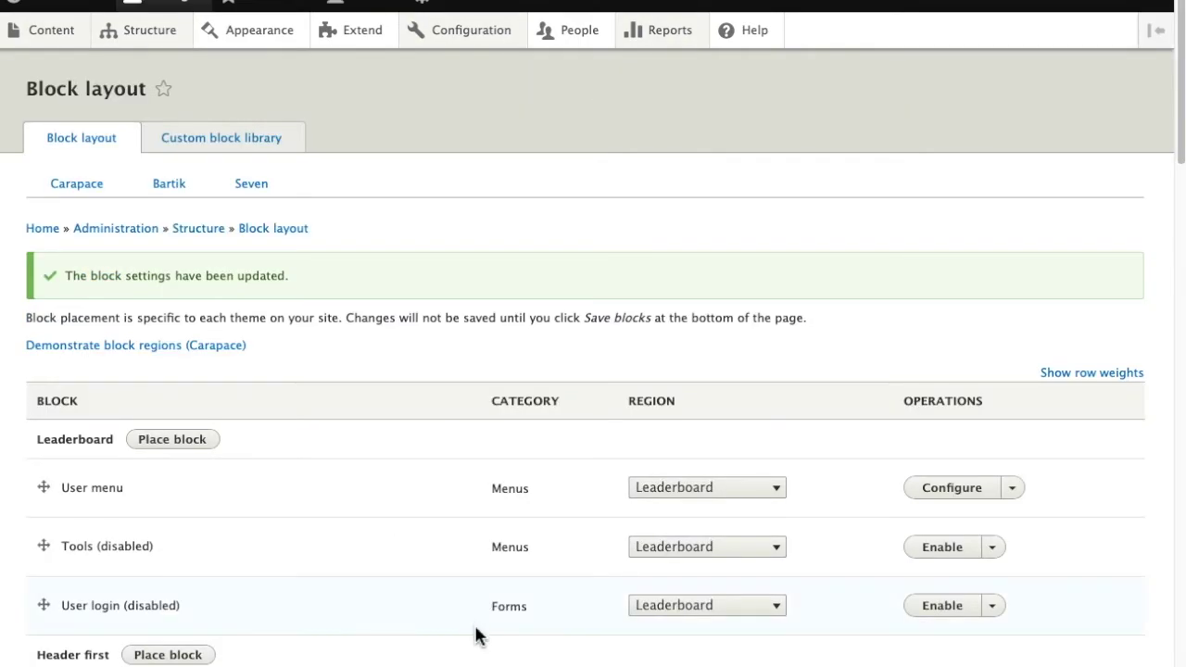
click(47, 236)
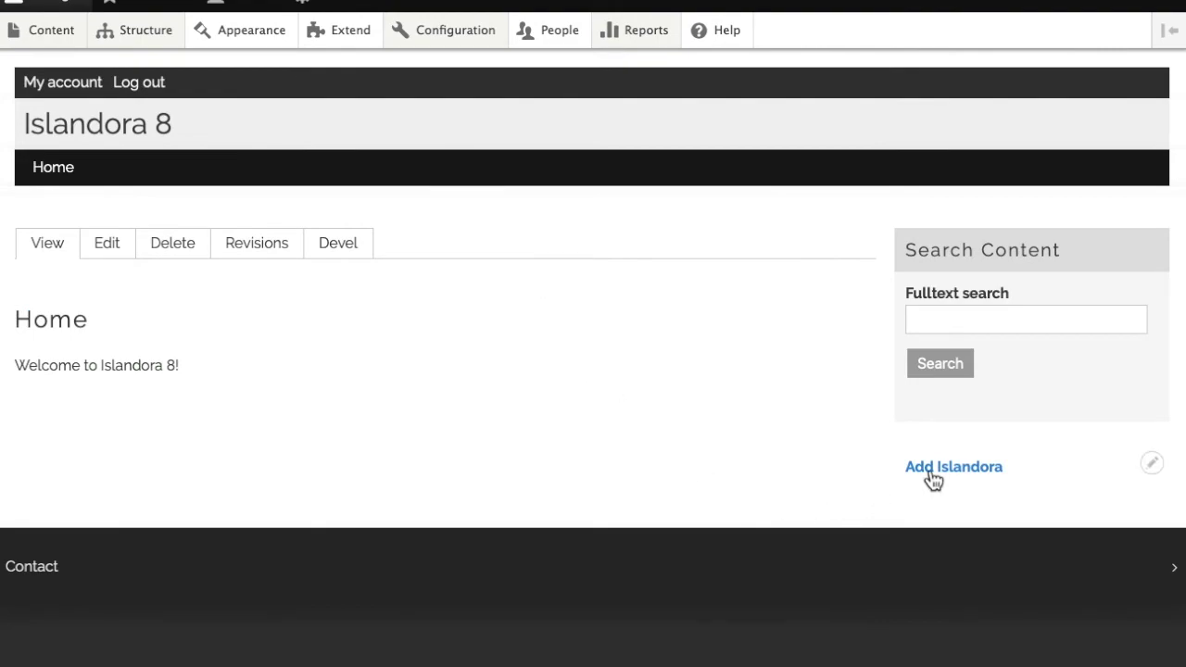
Follow the Add Islandora link to the Create Repository Item form, then open Structure
click(934, 469)
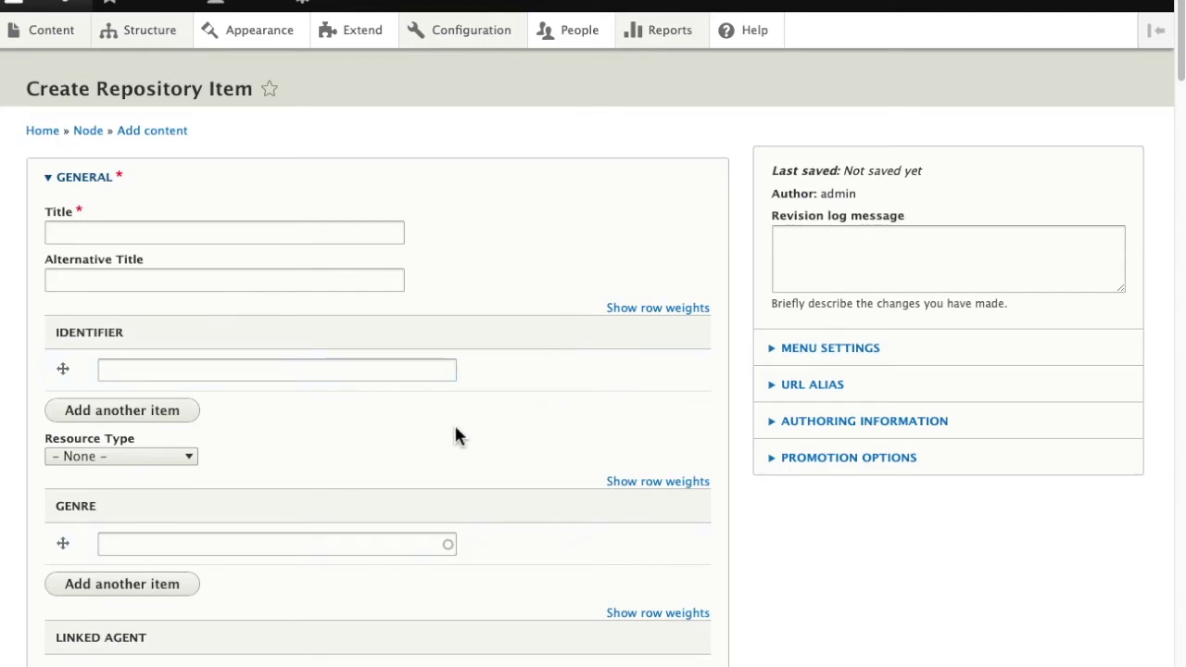
scroll(454, 427, down, 2)
scroll(453, 420, down, 8)
scroll(452, 417, down, 5)
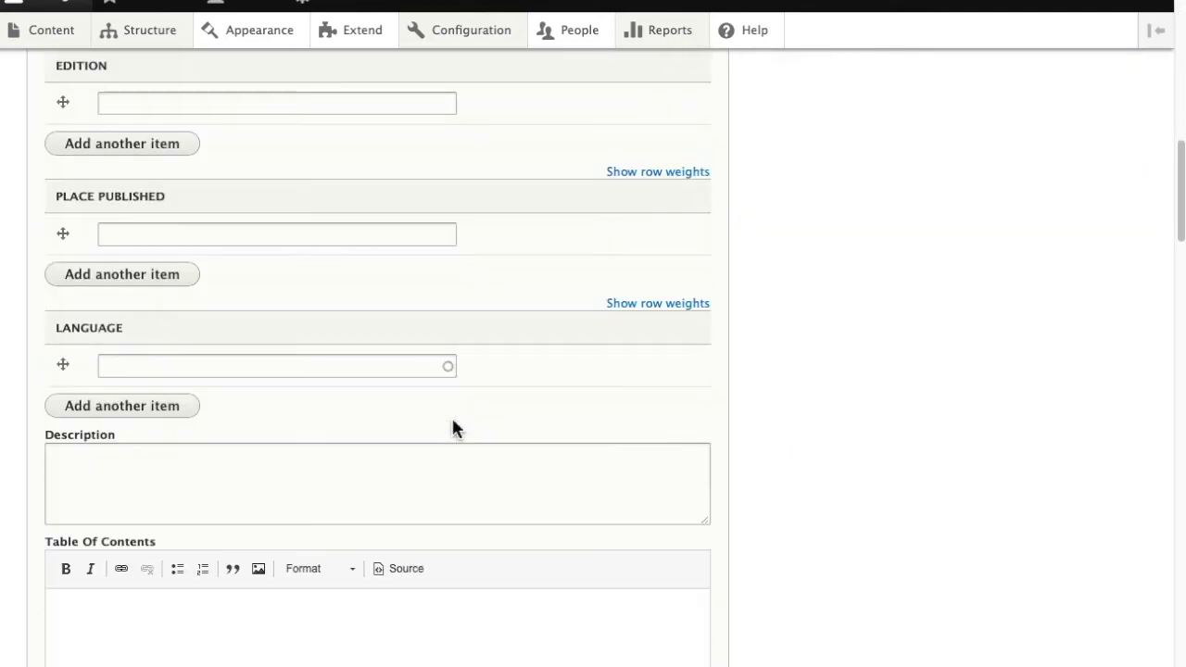
scroll(451, 417, up, 4)
scroll(451, 417, up, 10)
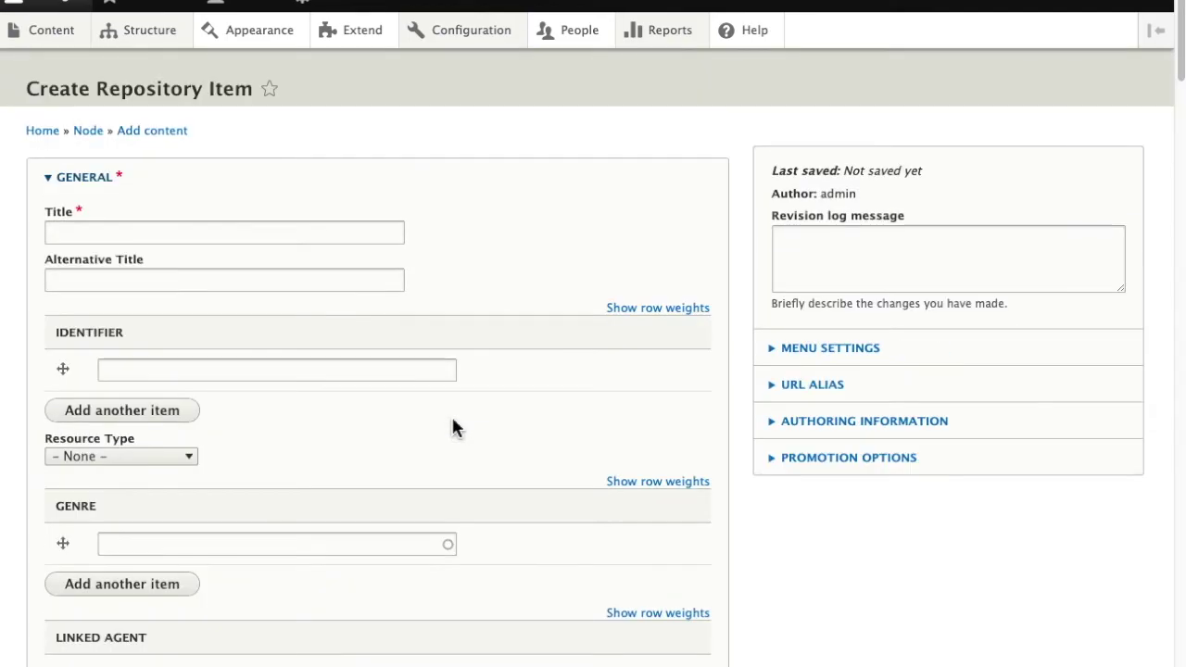
click(40, 135)
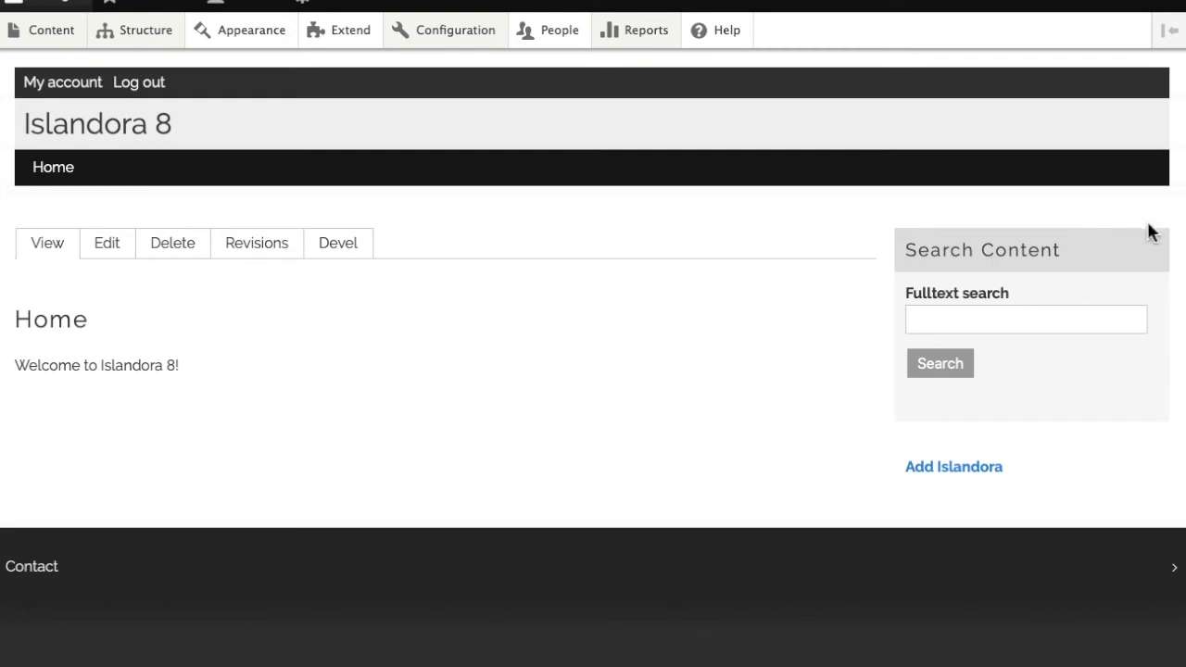
click(146, 33)
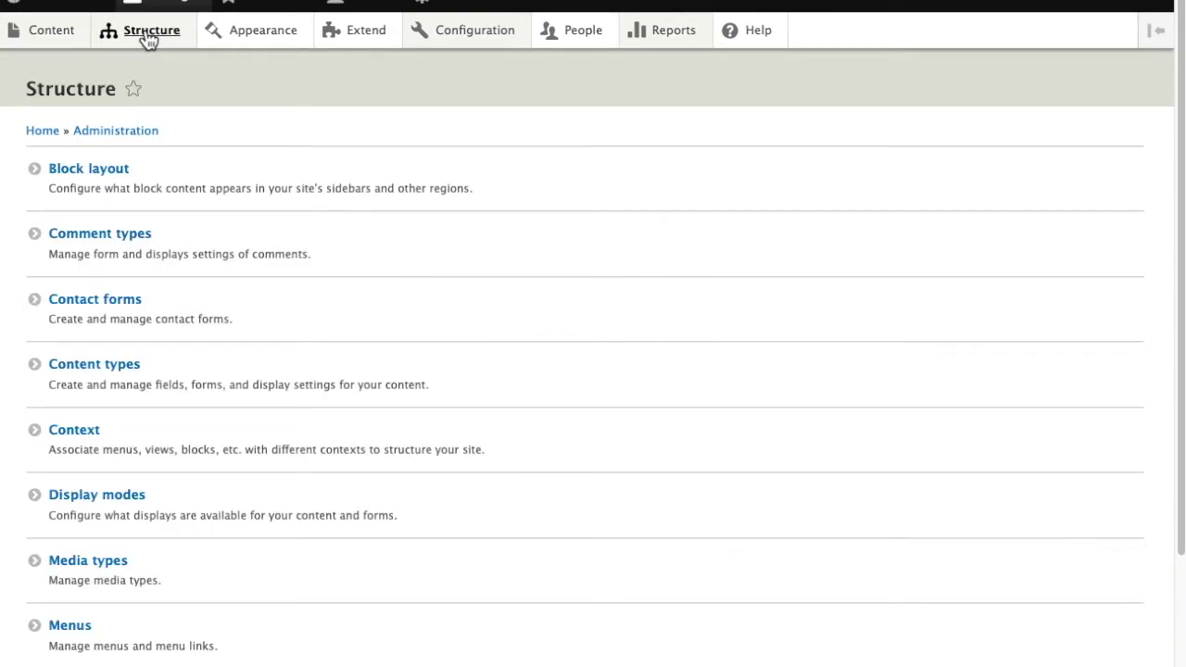
Open Block layout and scroll down to the Sidebar second region
click(83, 176)
scroll(265, 516, down, 2)
scroll(265, 516, down, 6)
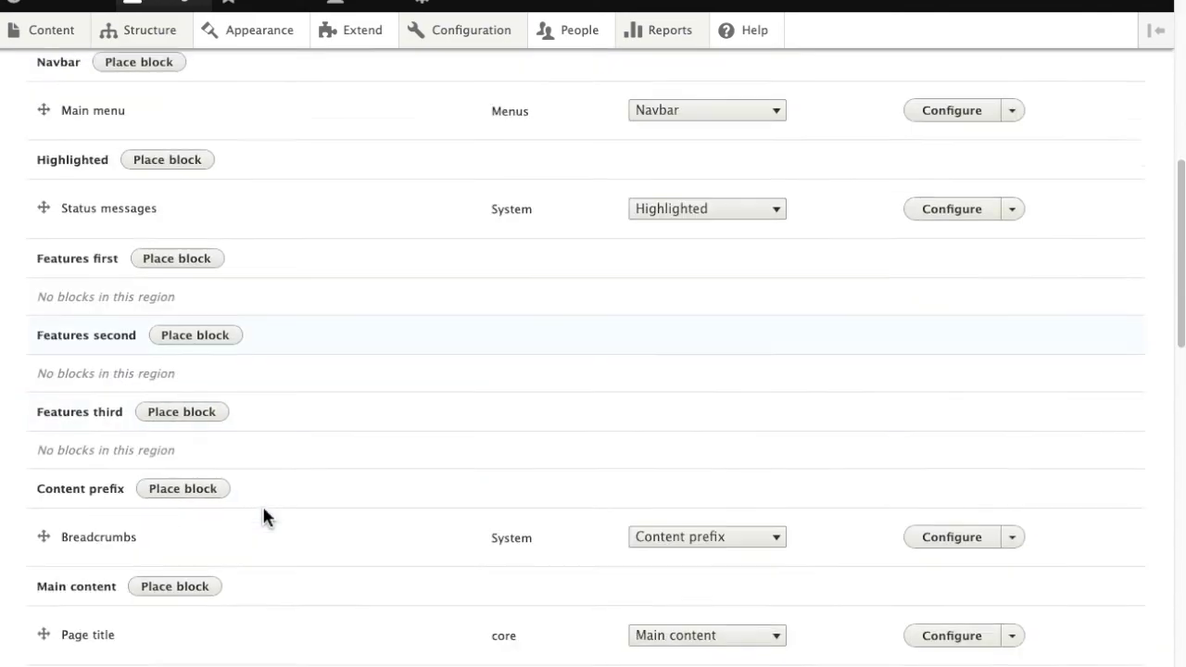
scroll(263, 509, down, 3)
scroll(259, 492, down, 3)
scroll(259, 491, down, 2)
scroll(257, 488, down, 1)
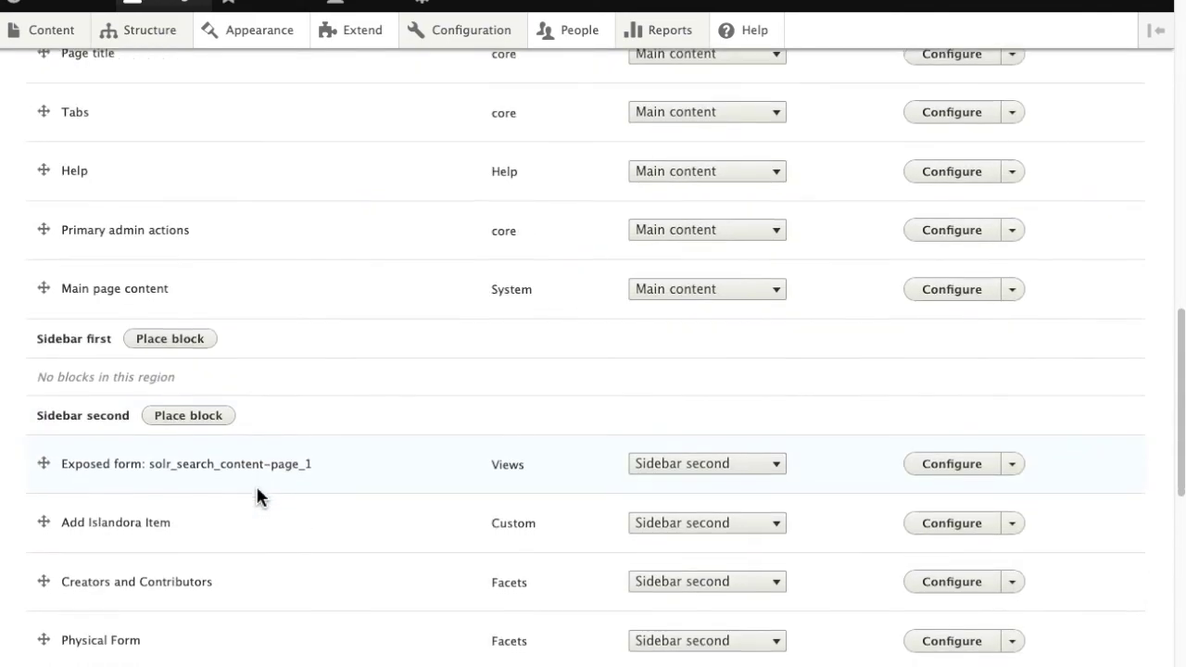
scroll(256, 488, down, 2)
scroll(257, 488, down, 1)
scroll(256, 492, down, 1)
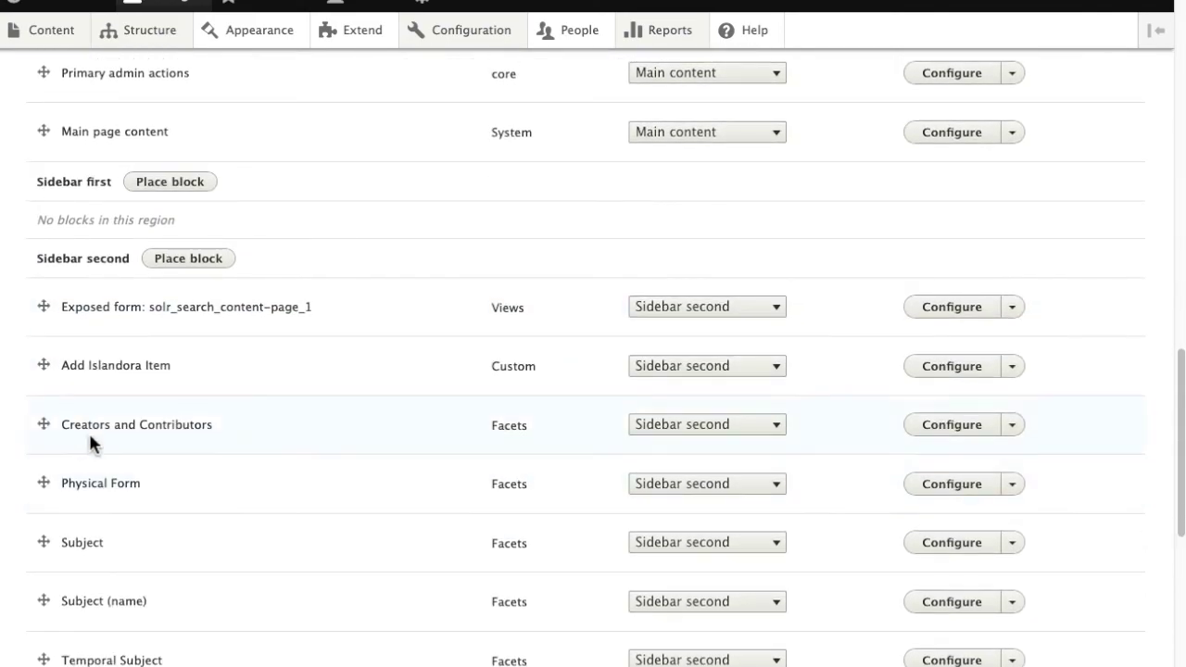
Drag Add Islandora Item above Exposed form to the top of Sidebar second and save
click(45, 361)
drag(45, 361, 52, 310)
scroll(364, 456, down, 1)
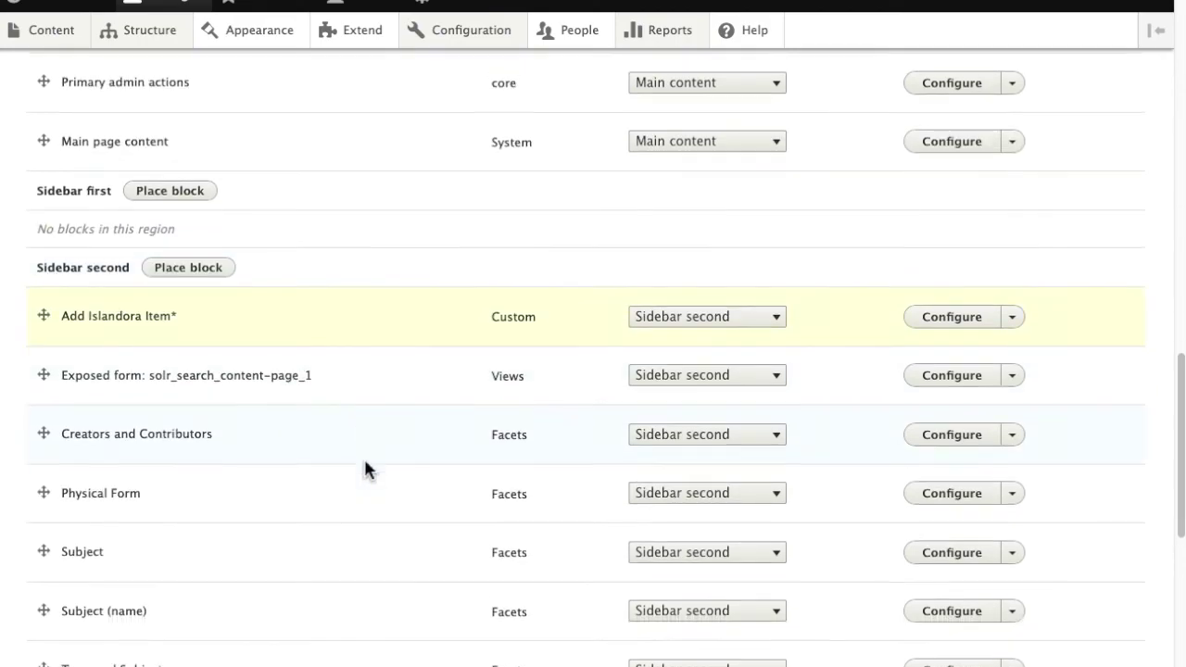
scroll(278, 556, down, 10)
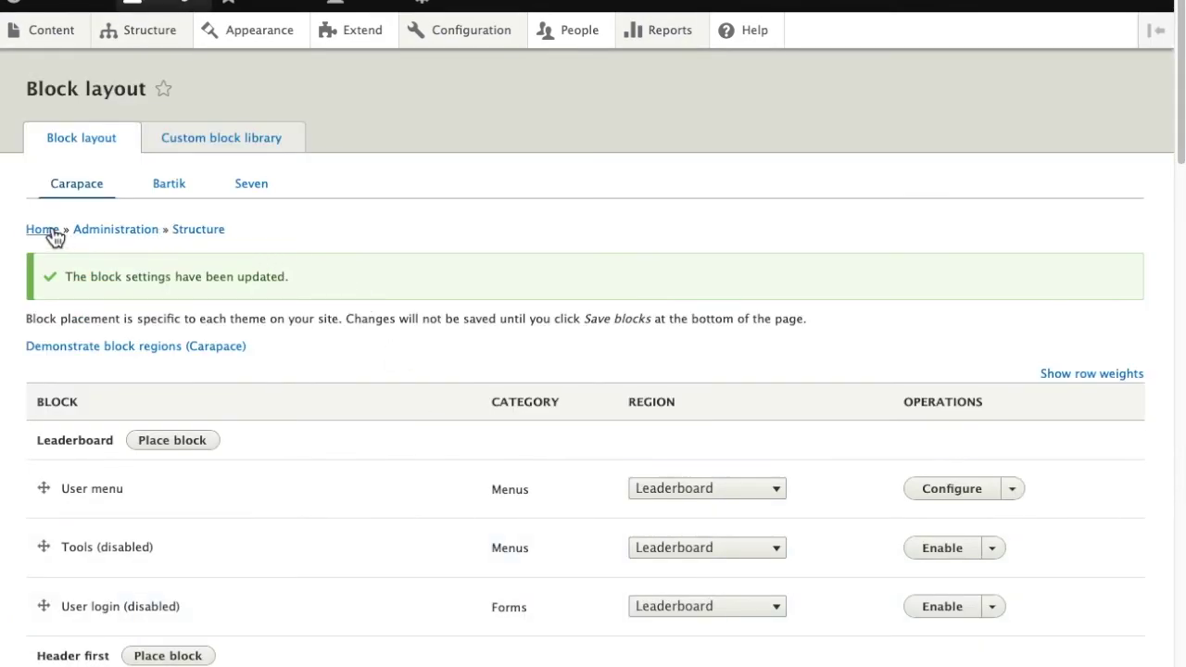
click(53, 232)
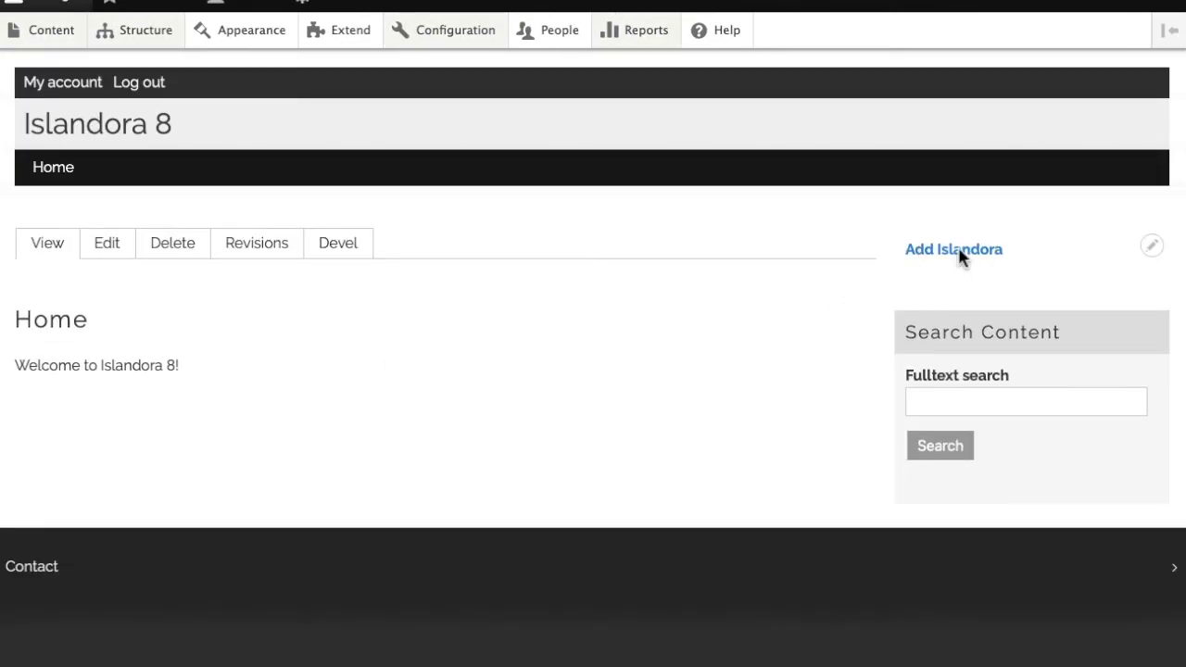
Follow the Add Islandora link in the sidebar to test that it works
click(961, 252)
Log out to view the home page sidebar as an anonymous visitor
click(135, 85)
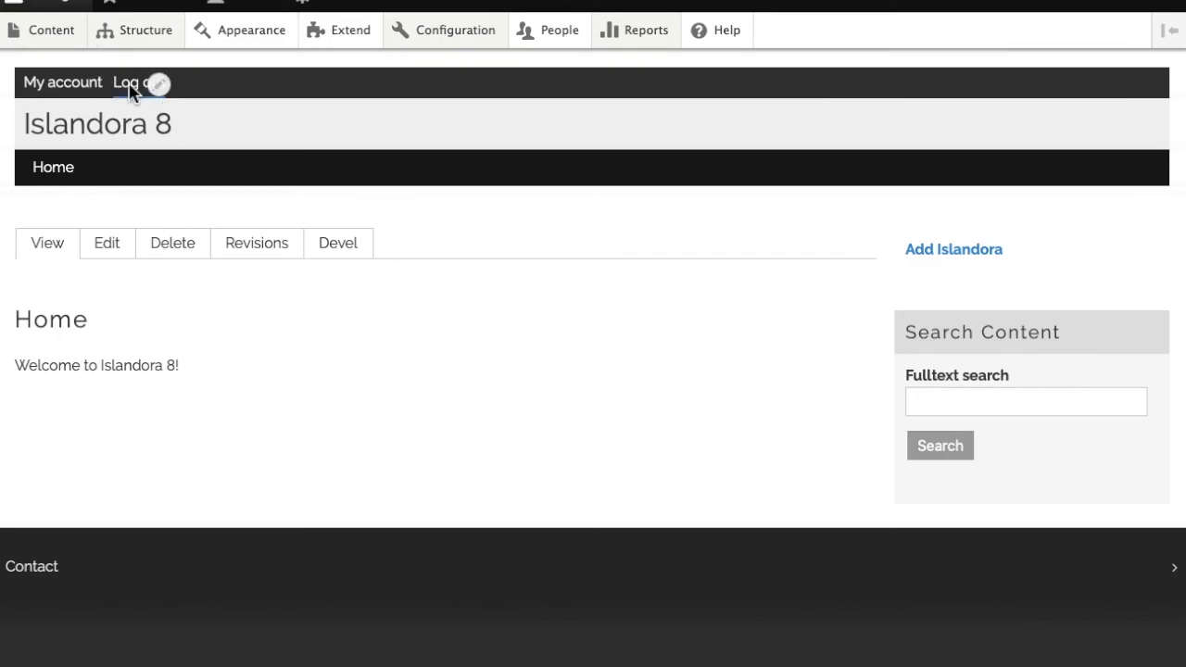